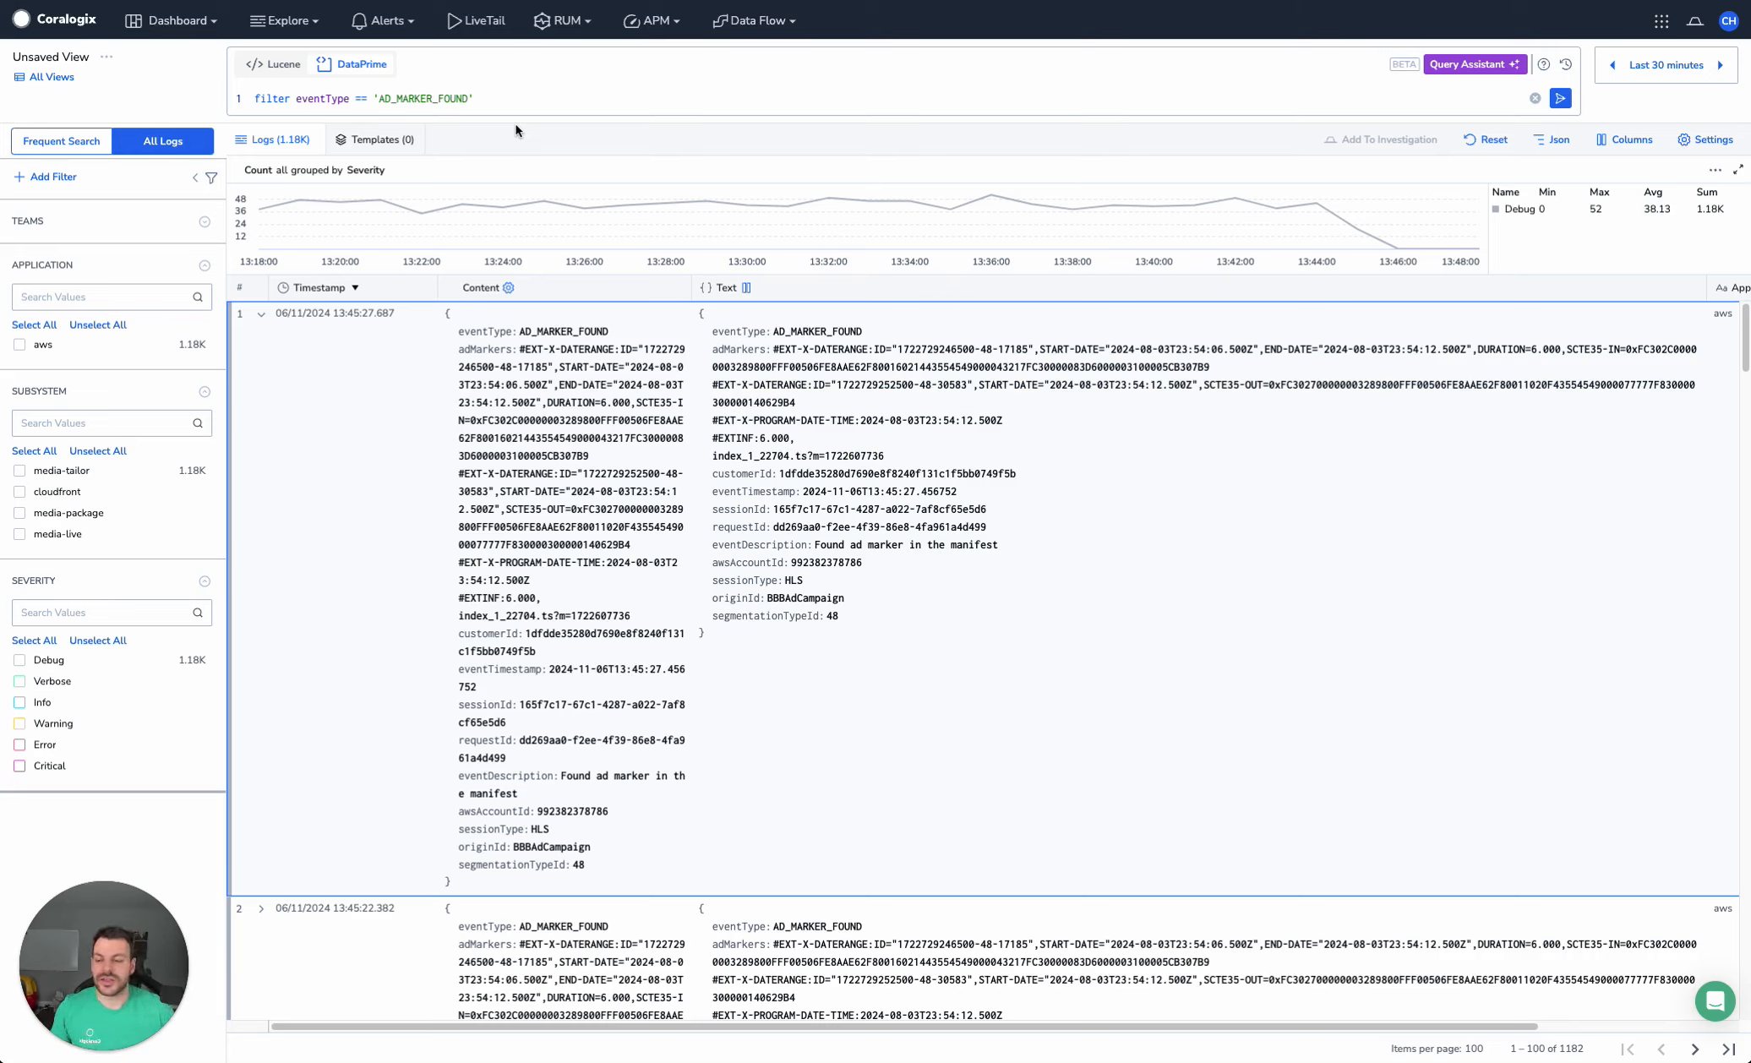
Add the line "| choose adMarkers" below the filter in the DataPrime query and run it
click(505, 94)
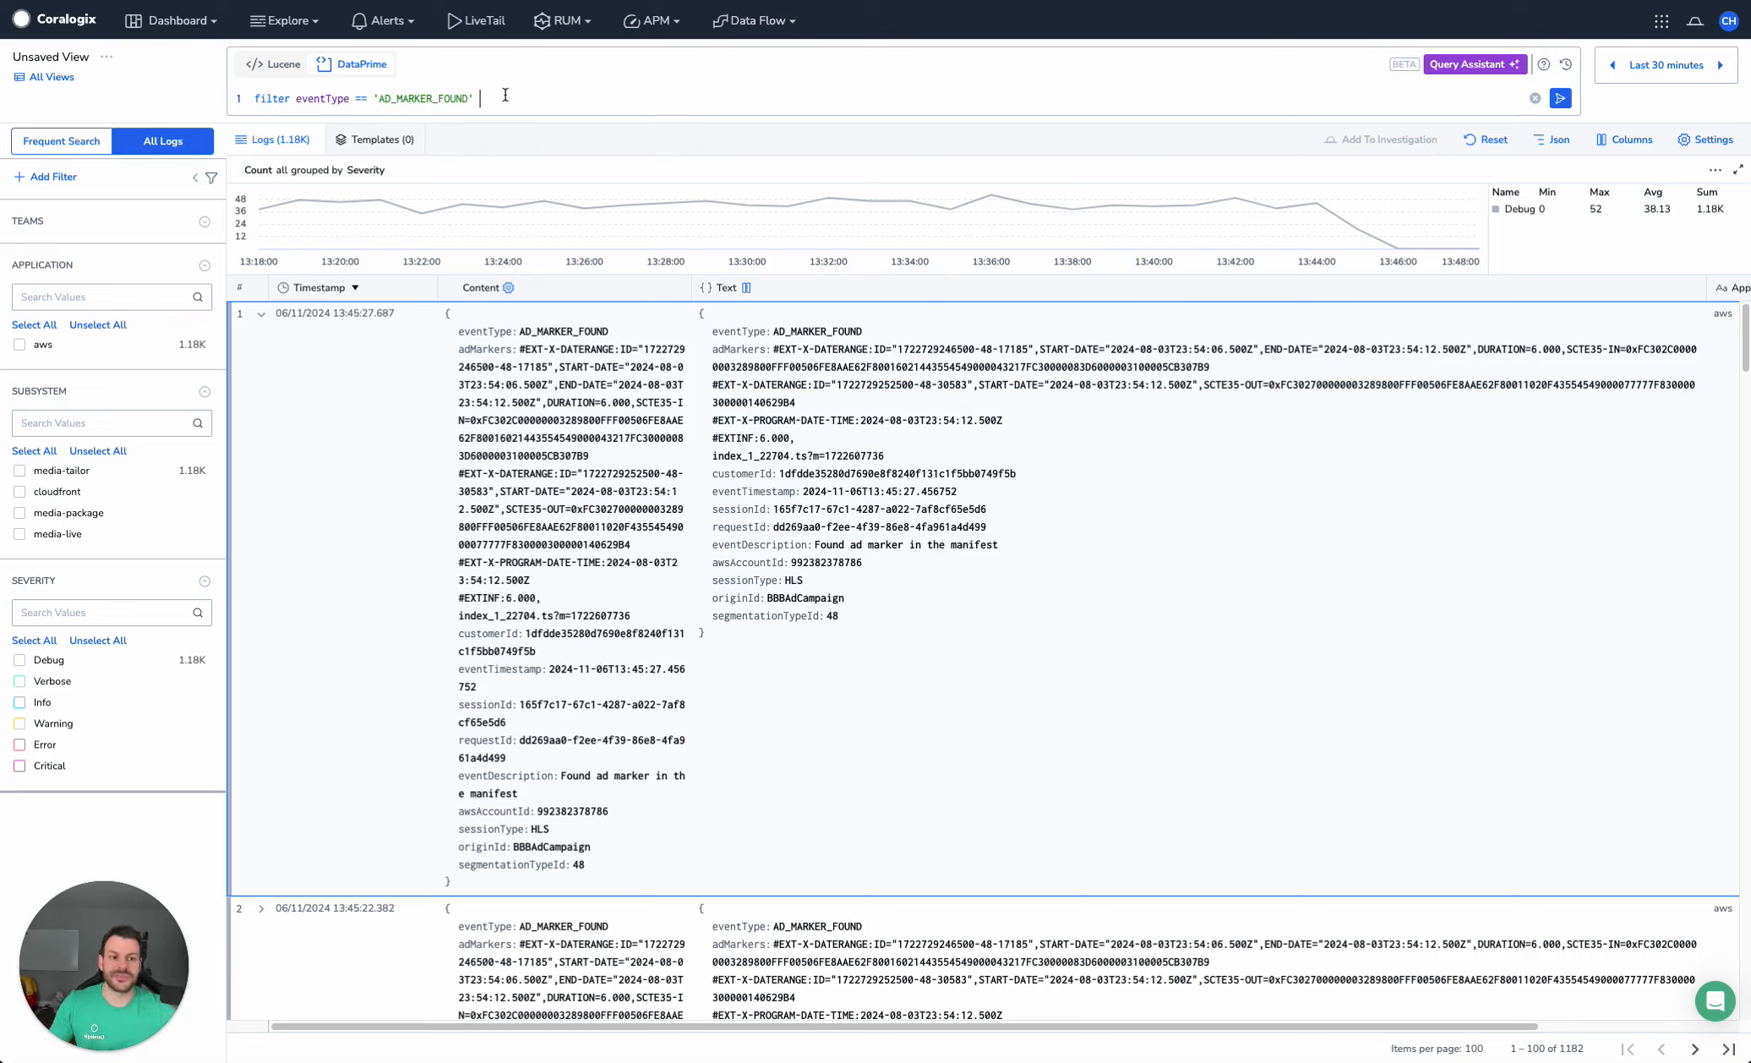
key(Return)
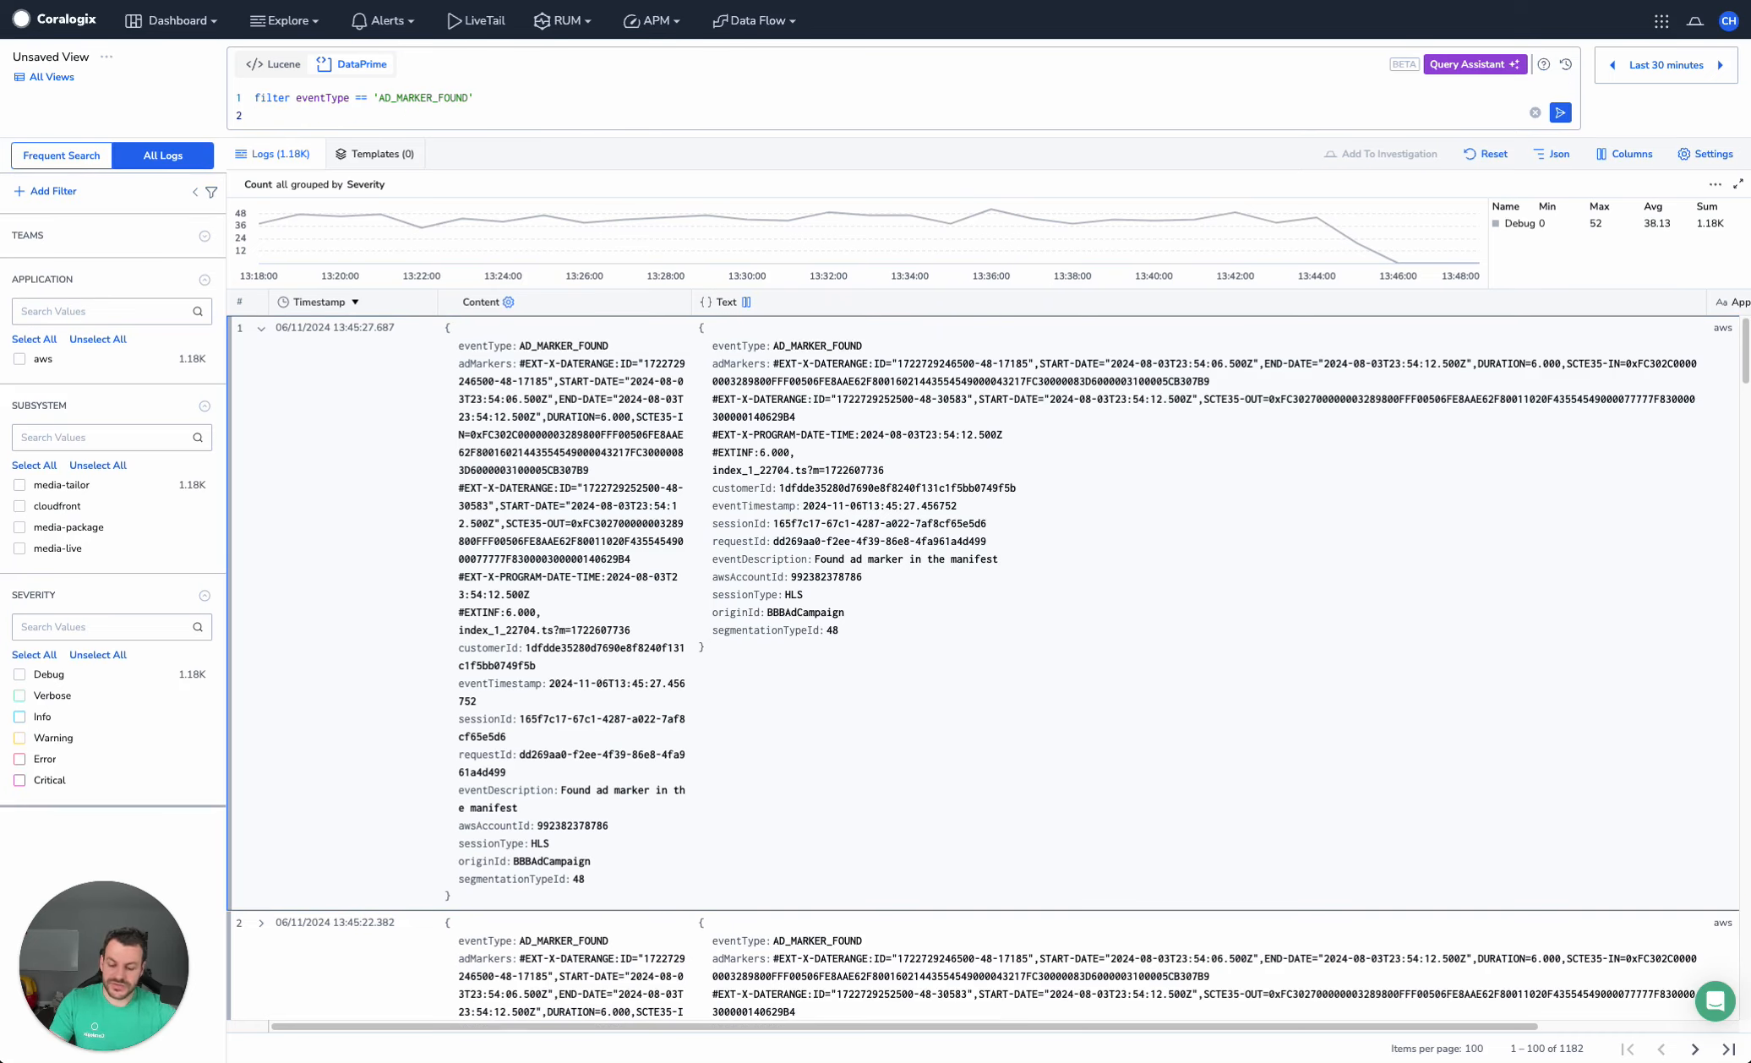
text(| choose )
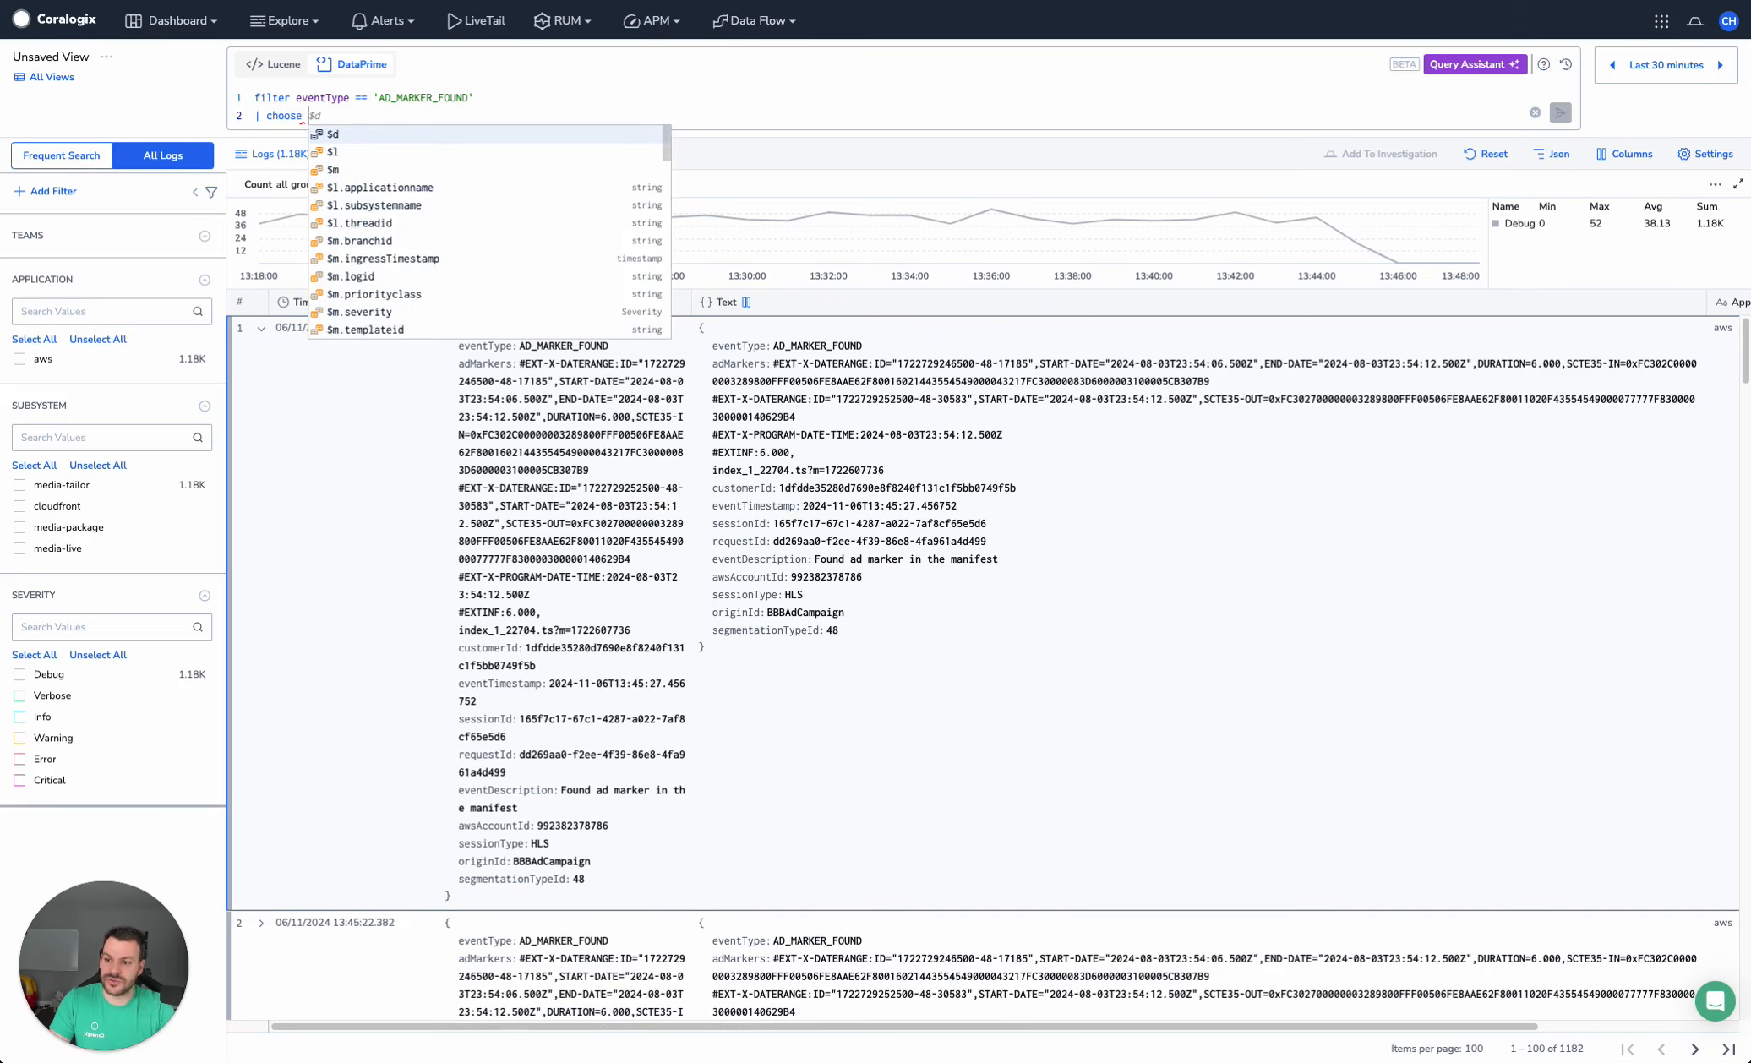
text(adMarke)
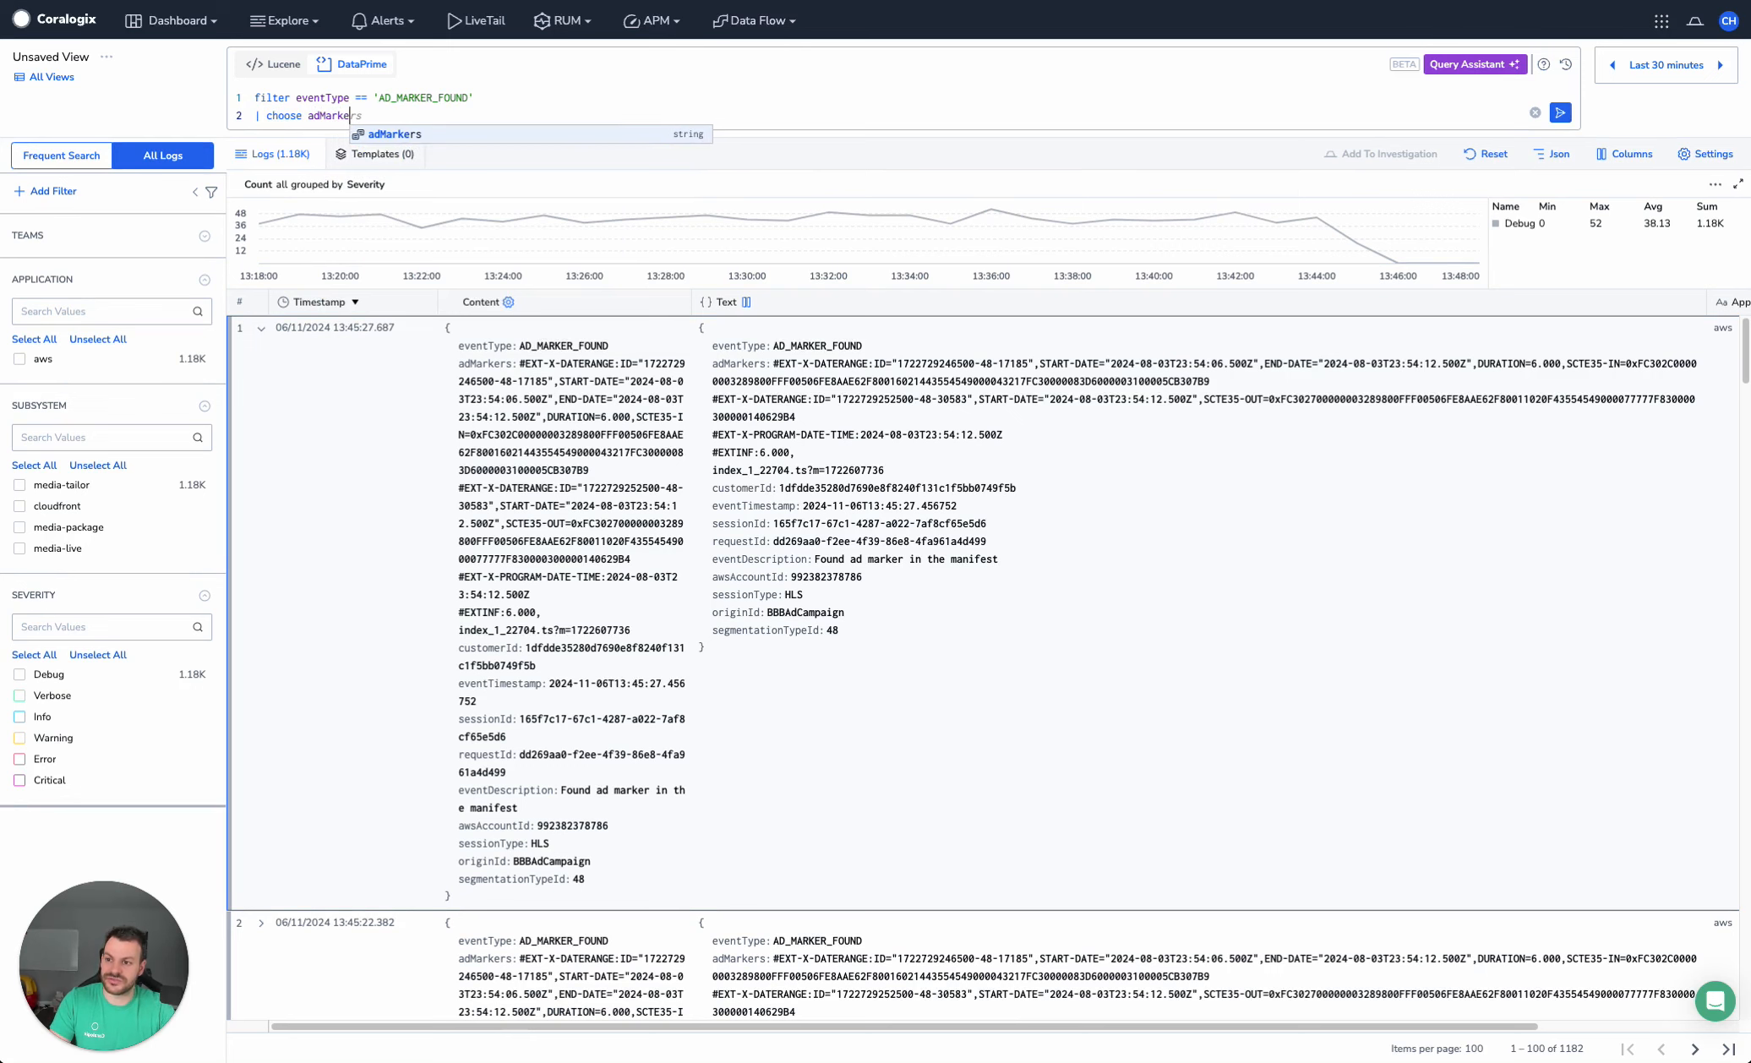
text(rs)
key(ctrl+Return)
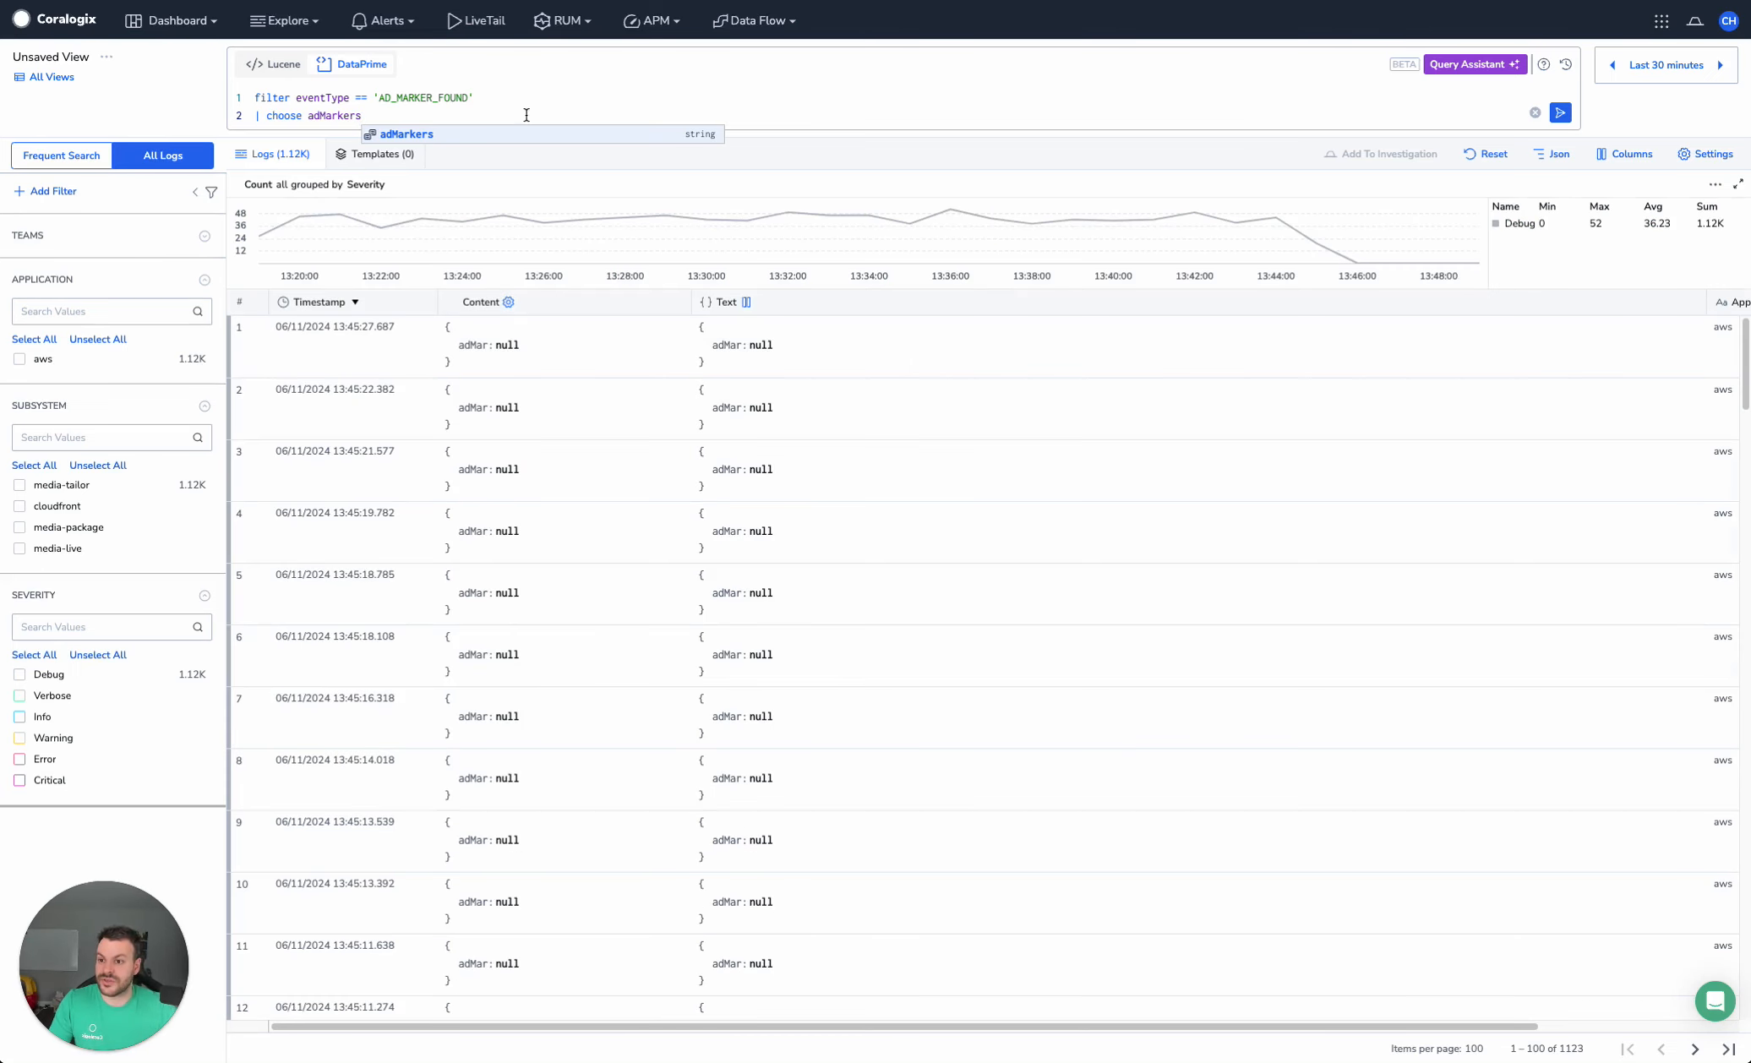
click(1560, 113)
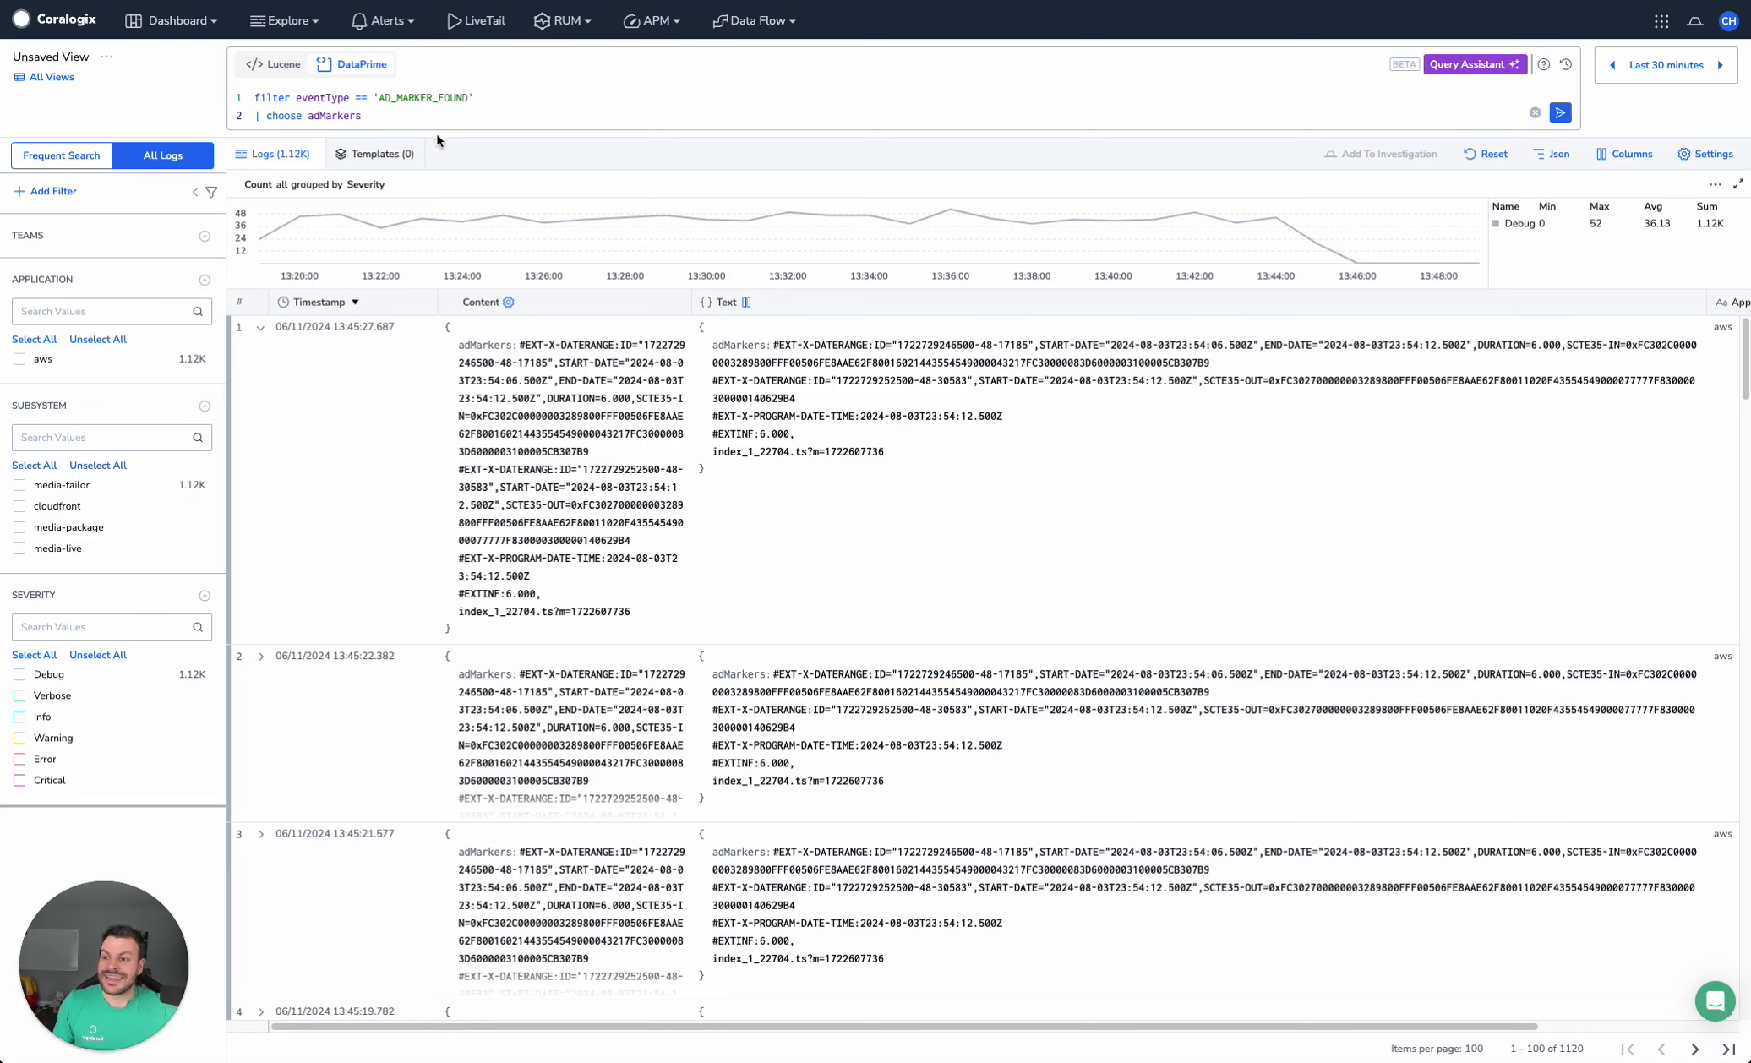
Begin a third query line with "| extract adMarkers into parsed_ad_marker using"
key(Return)
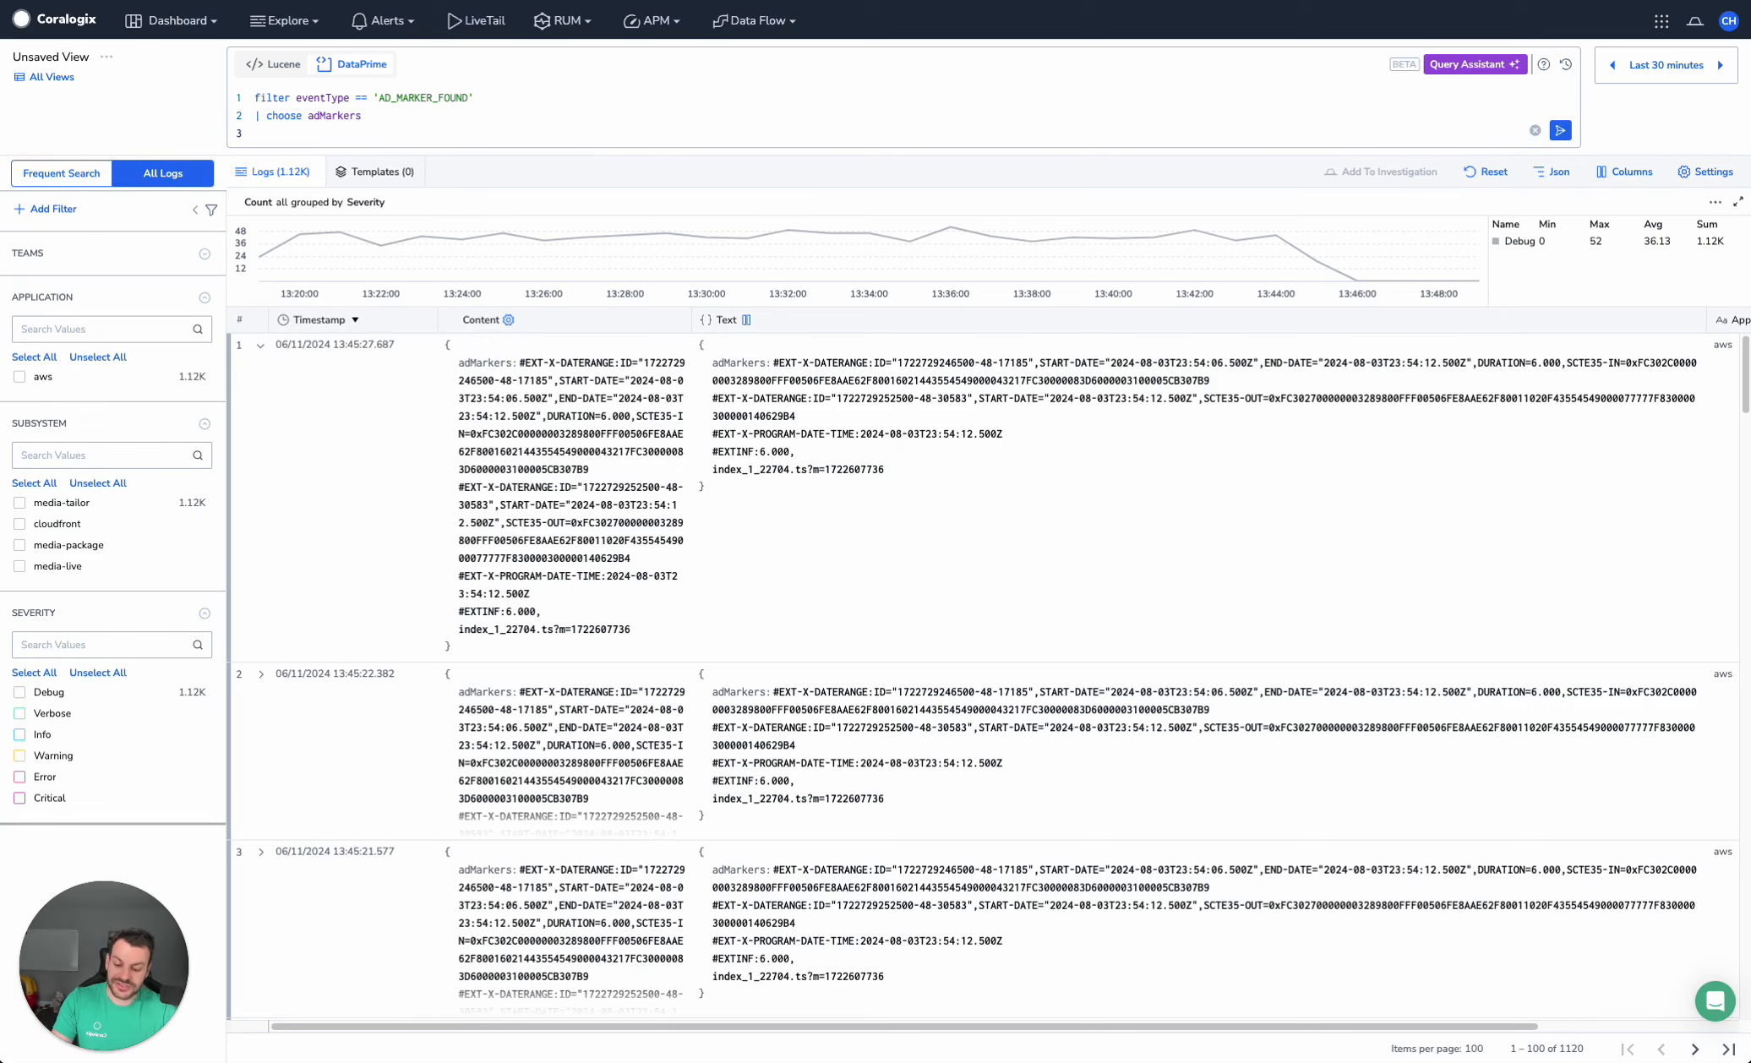
text(| extr)
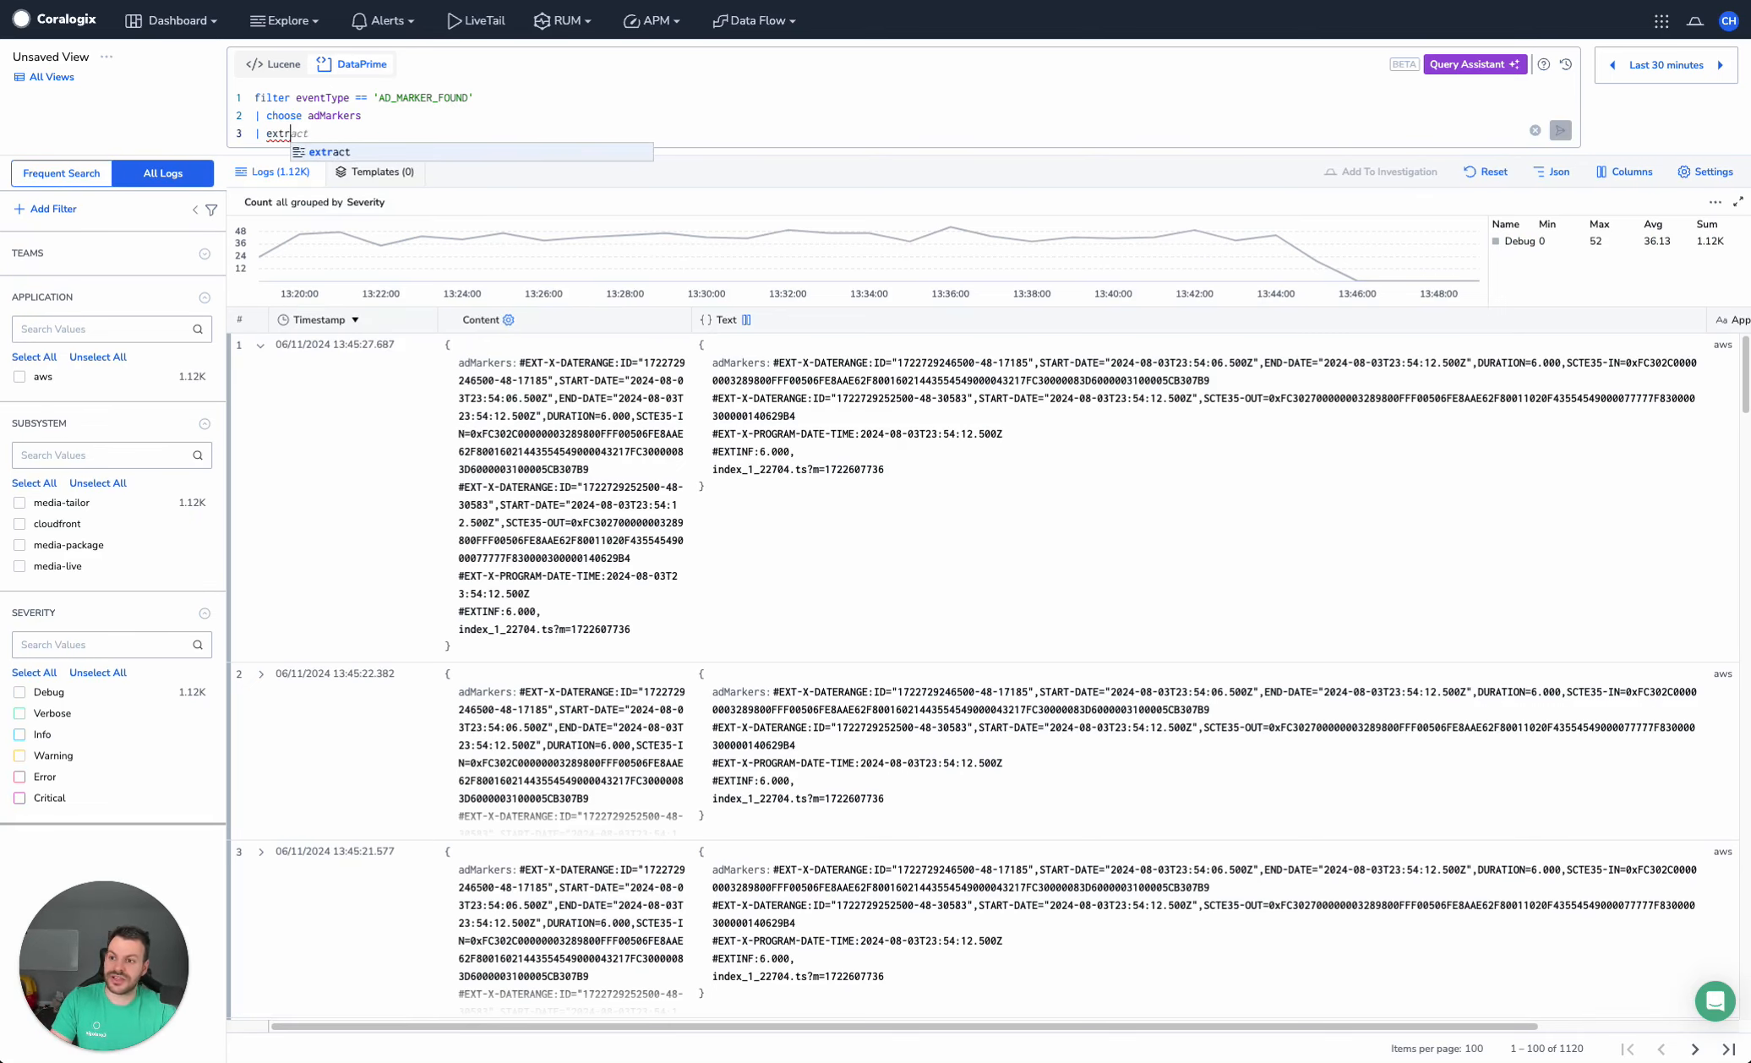
text(act )
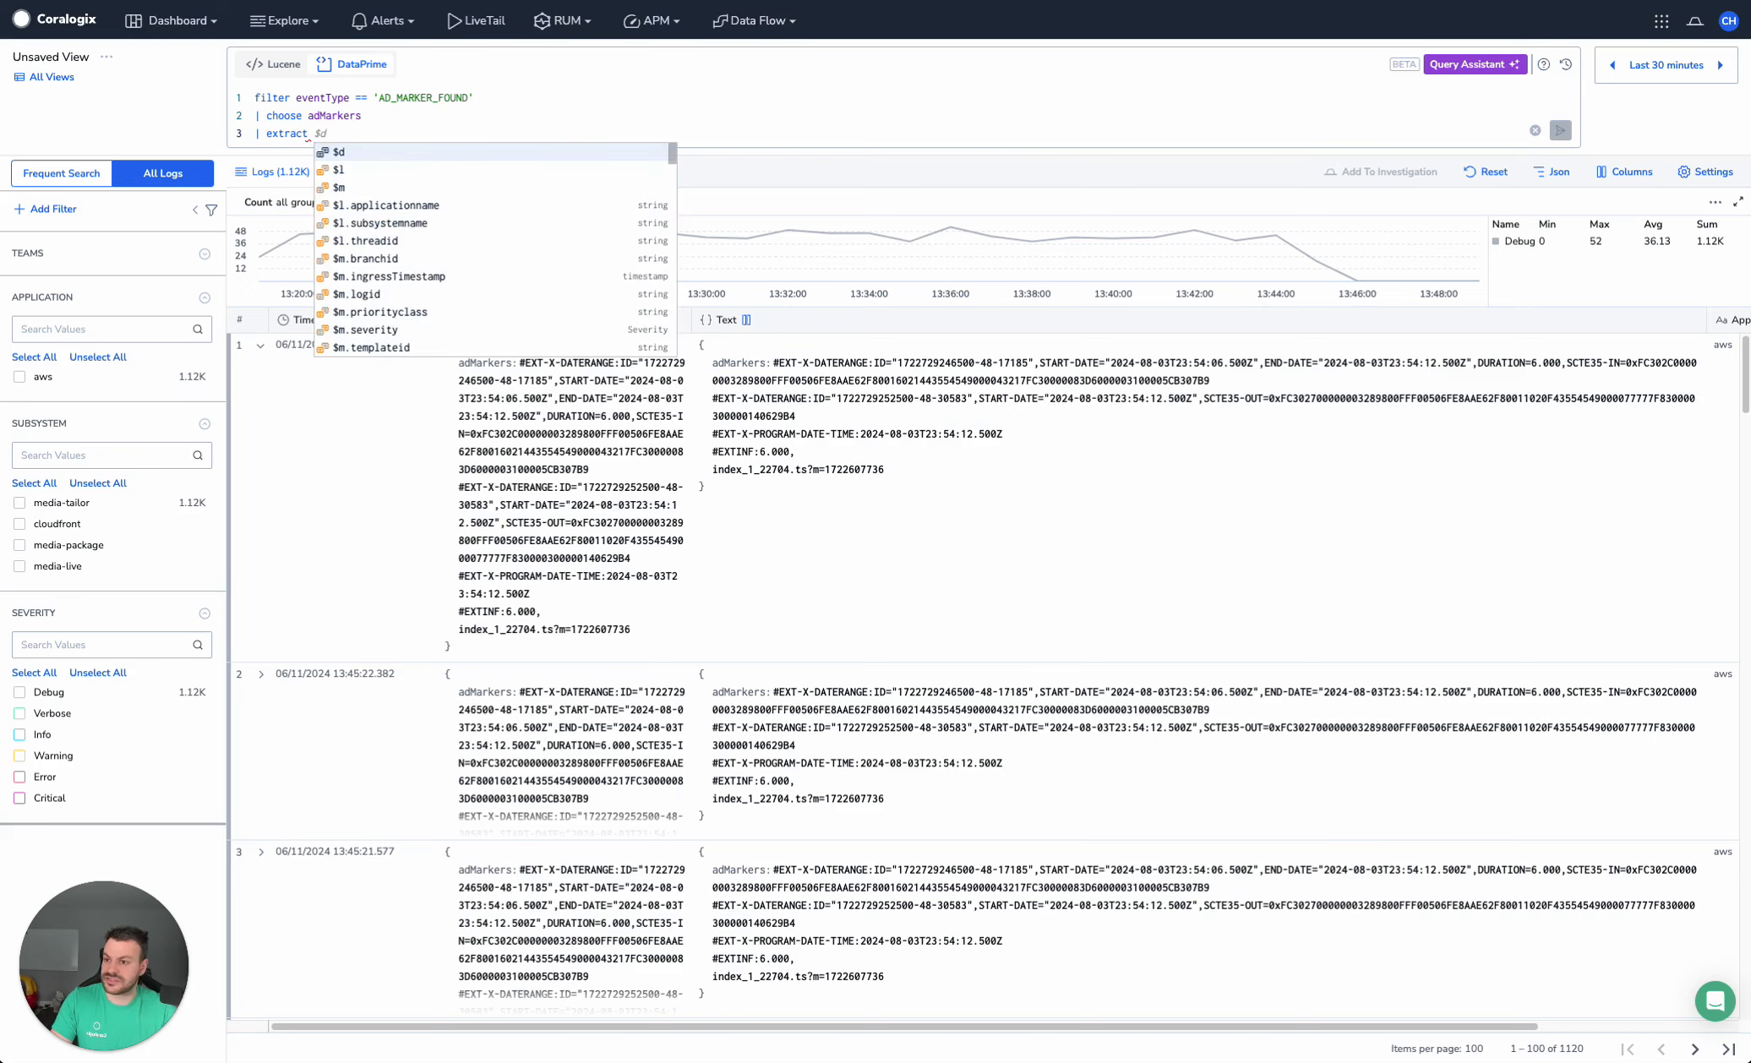
text(adMarkers)
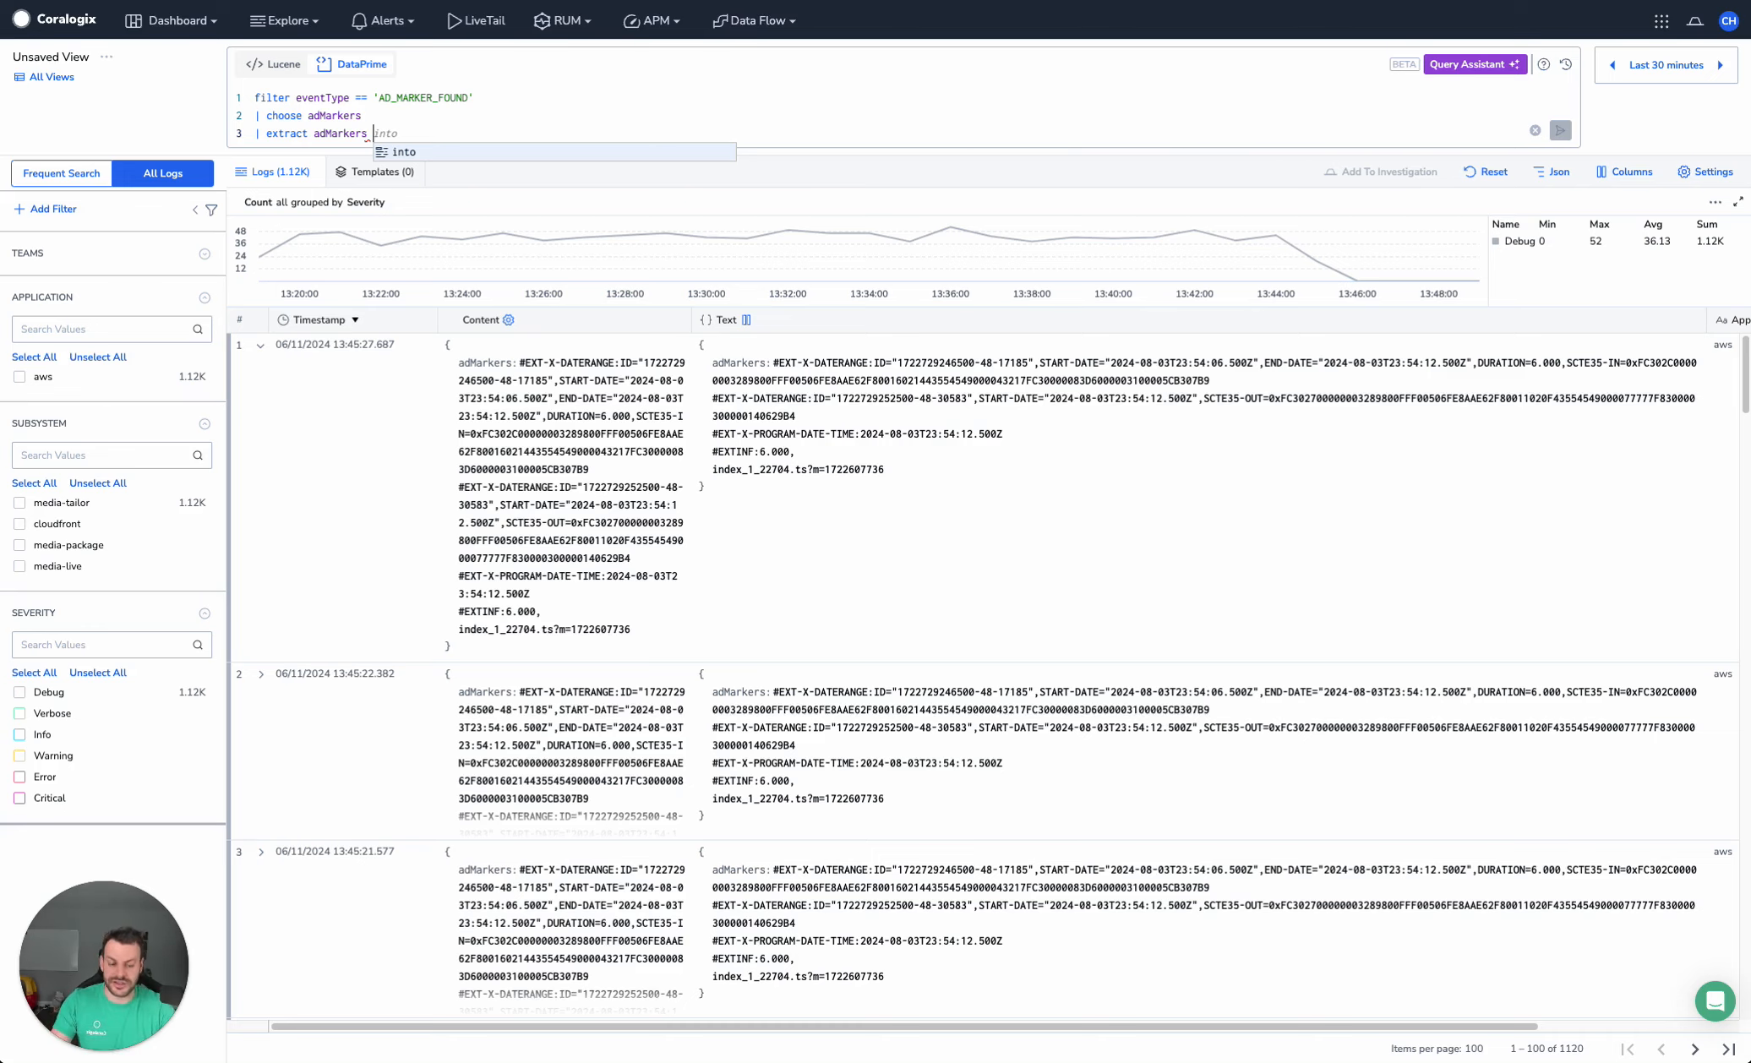
text(into pa)
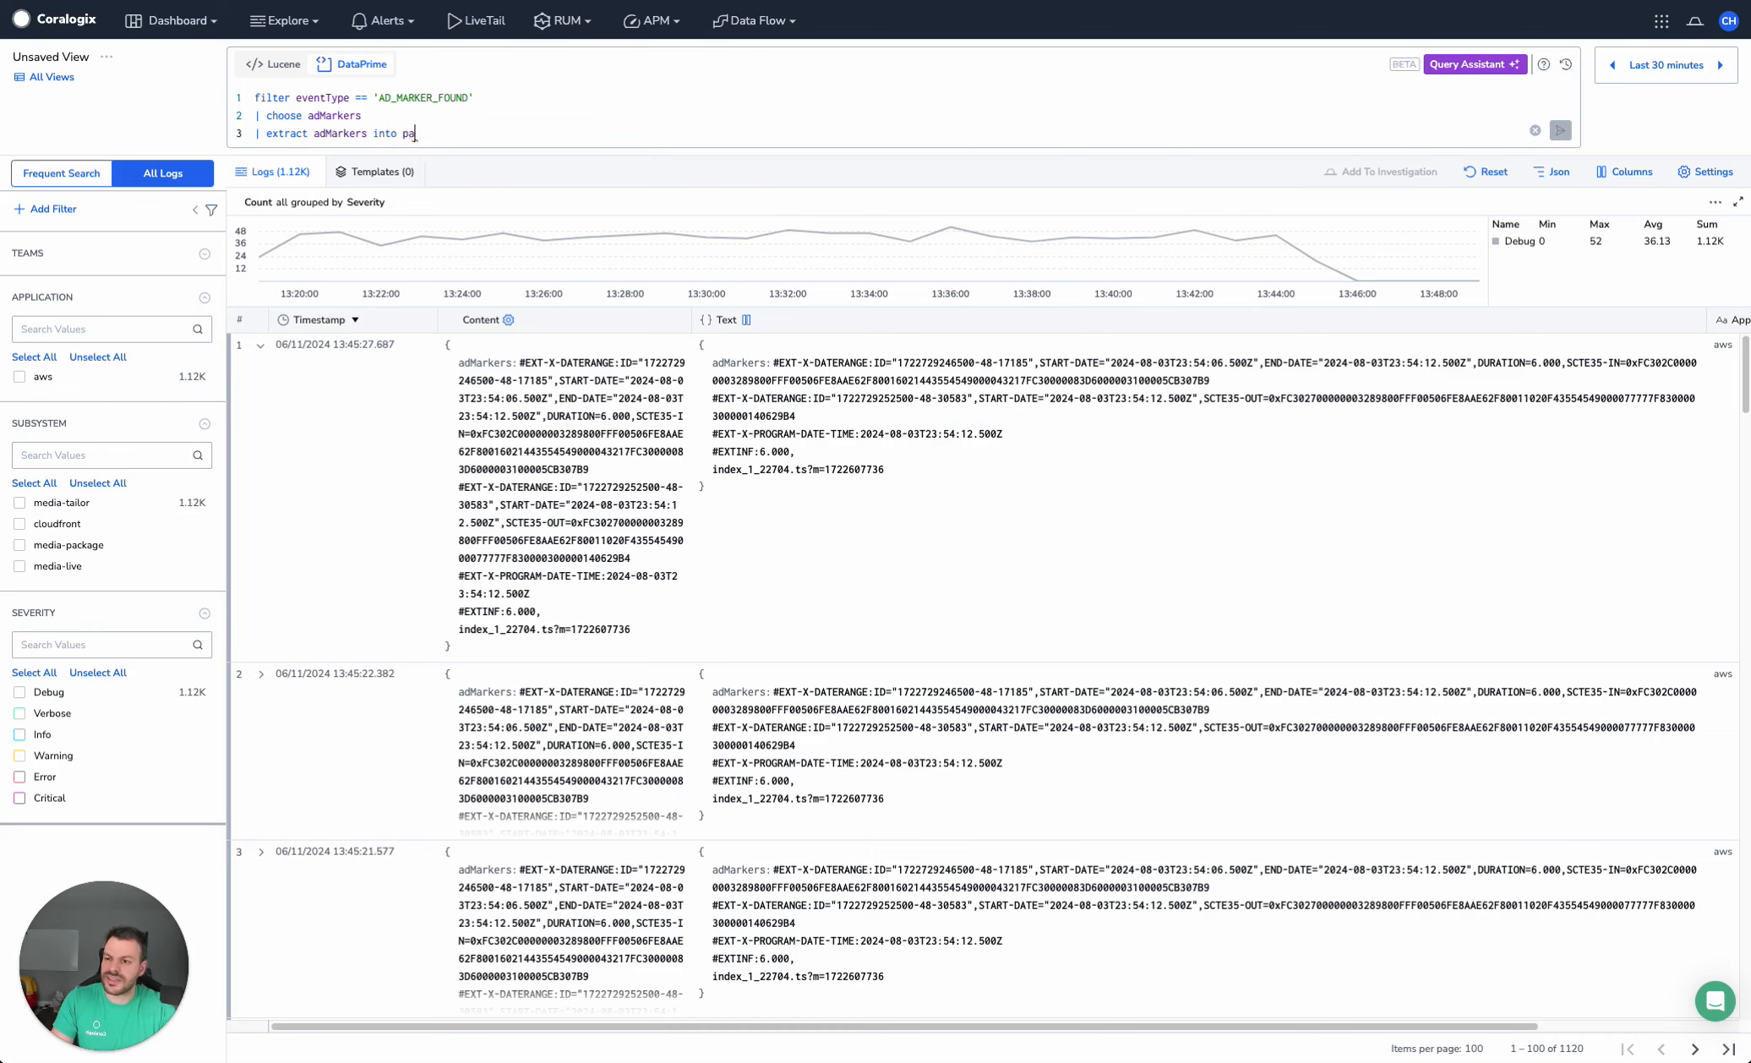
text(rsed_ad_marker_)
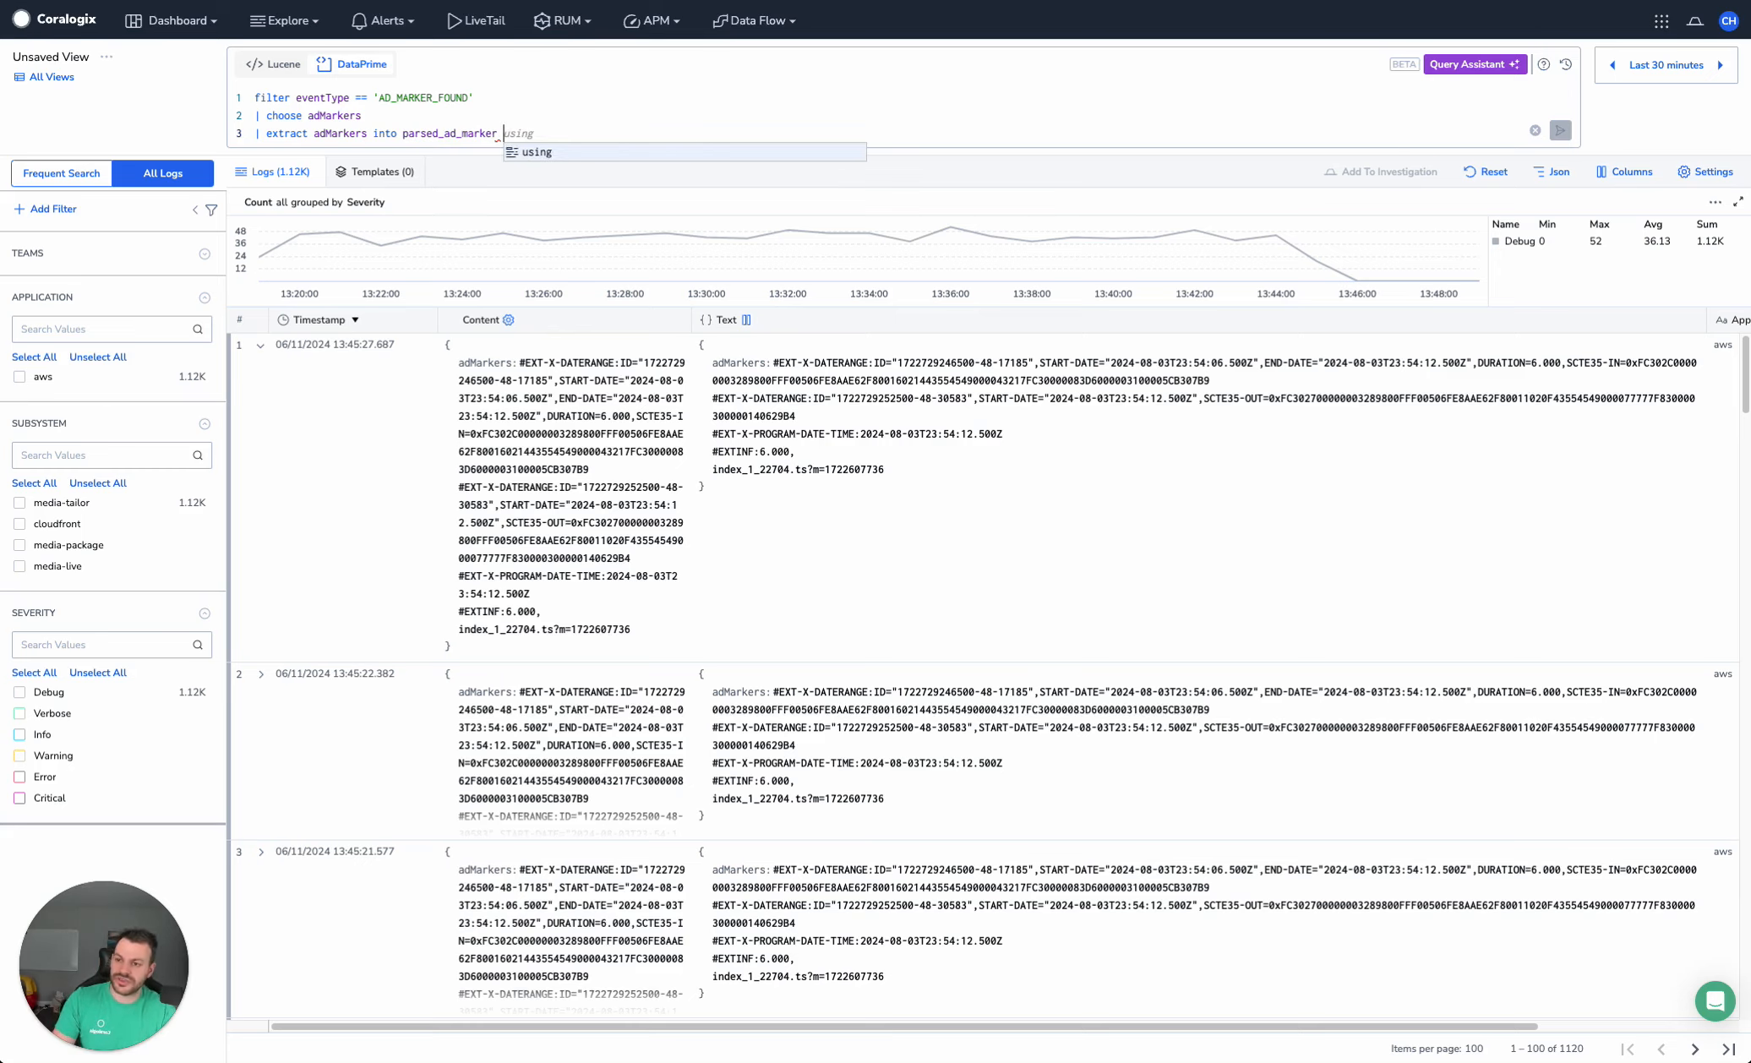
text(using)
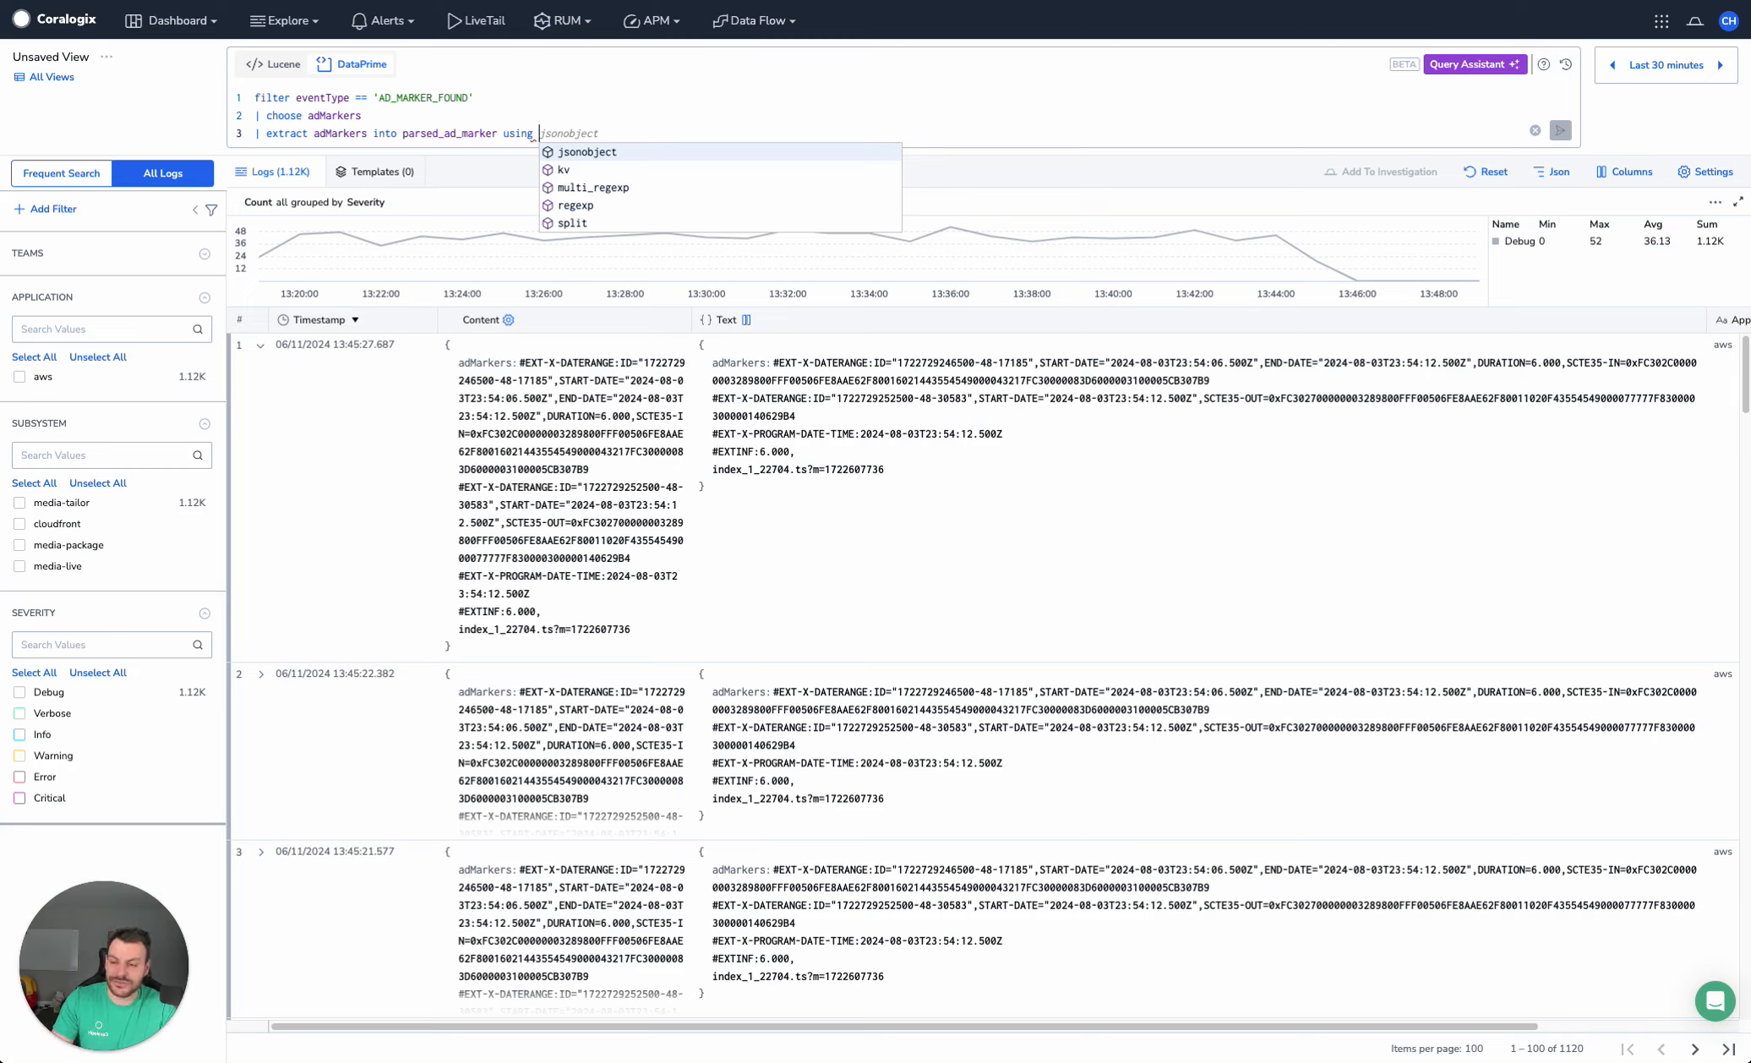
Complete the extract line with kv(pair_delimiter=',', key_delimiter='=') and run the query
text(kv(pa)
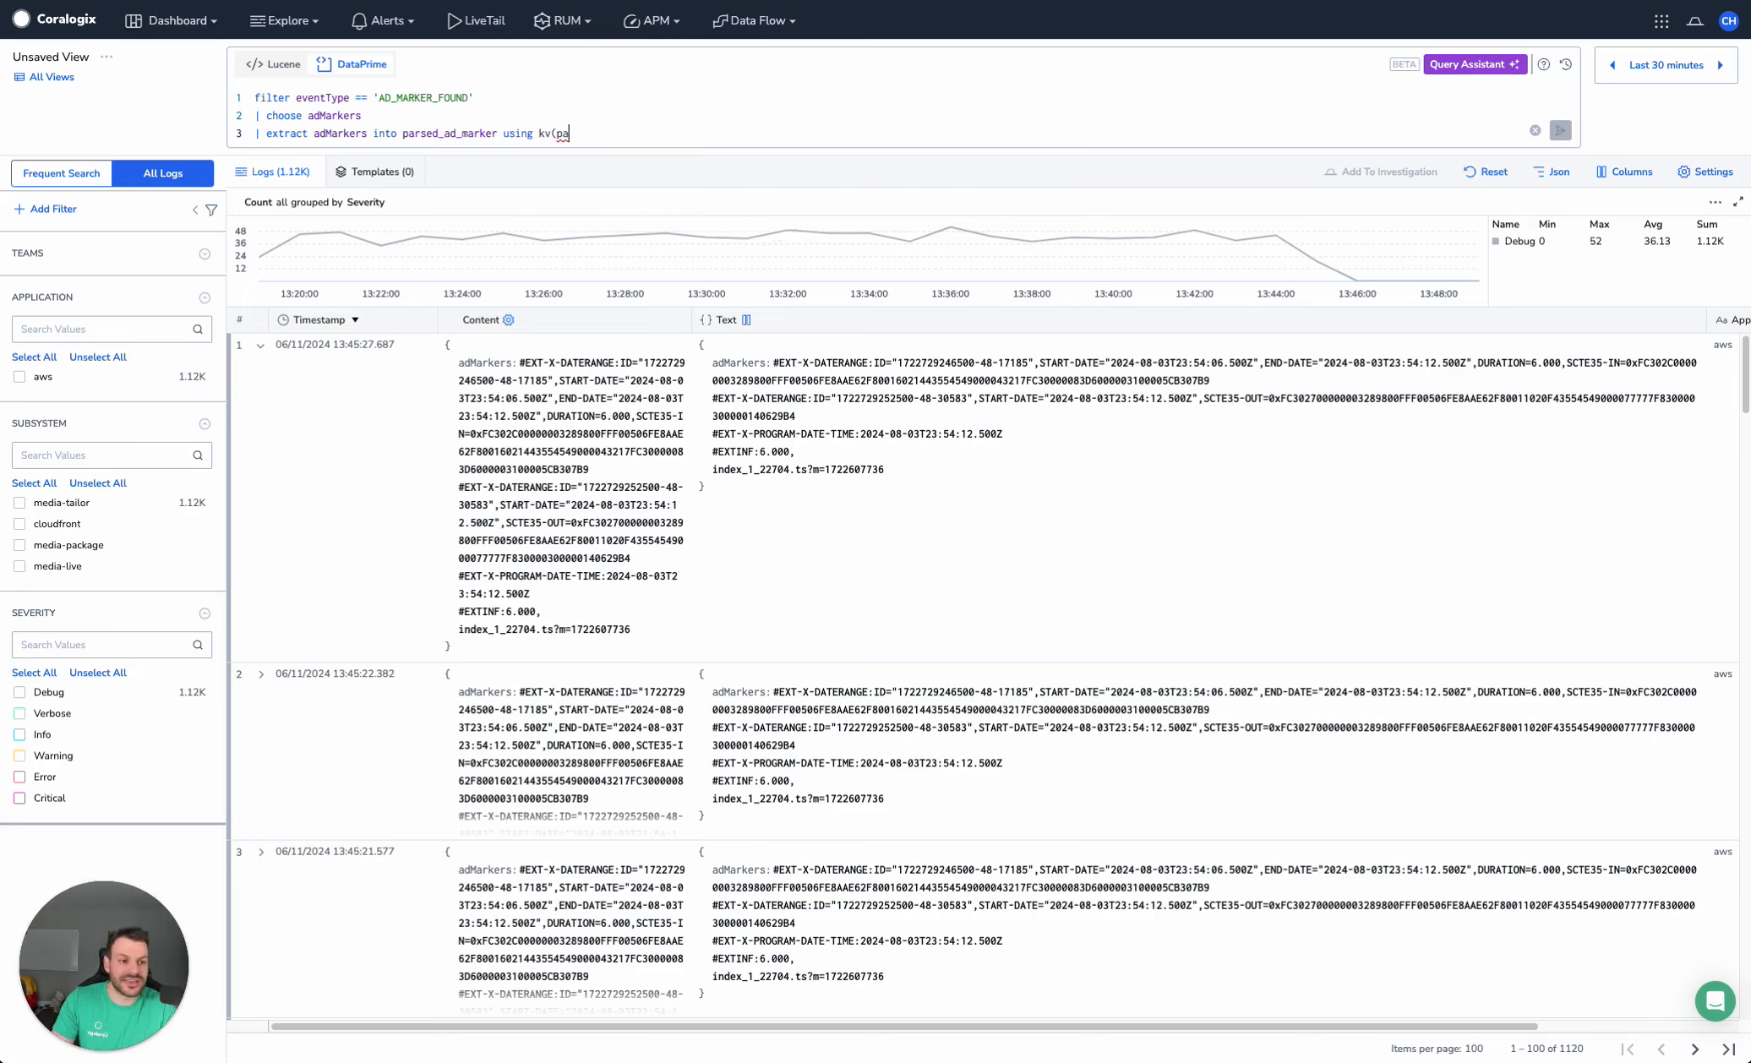
text(ir_delimiter=')
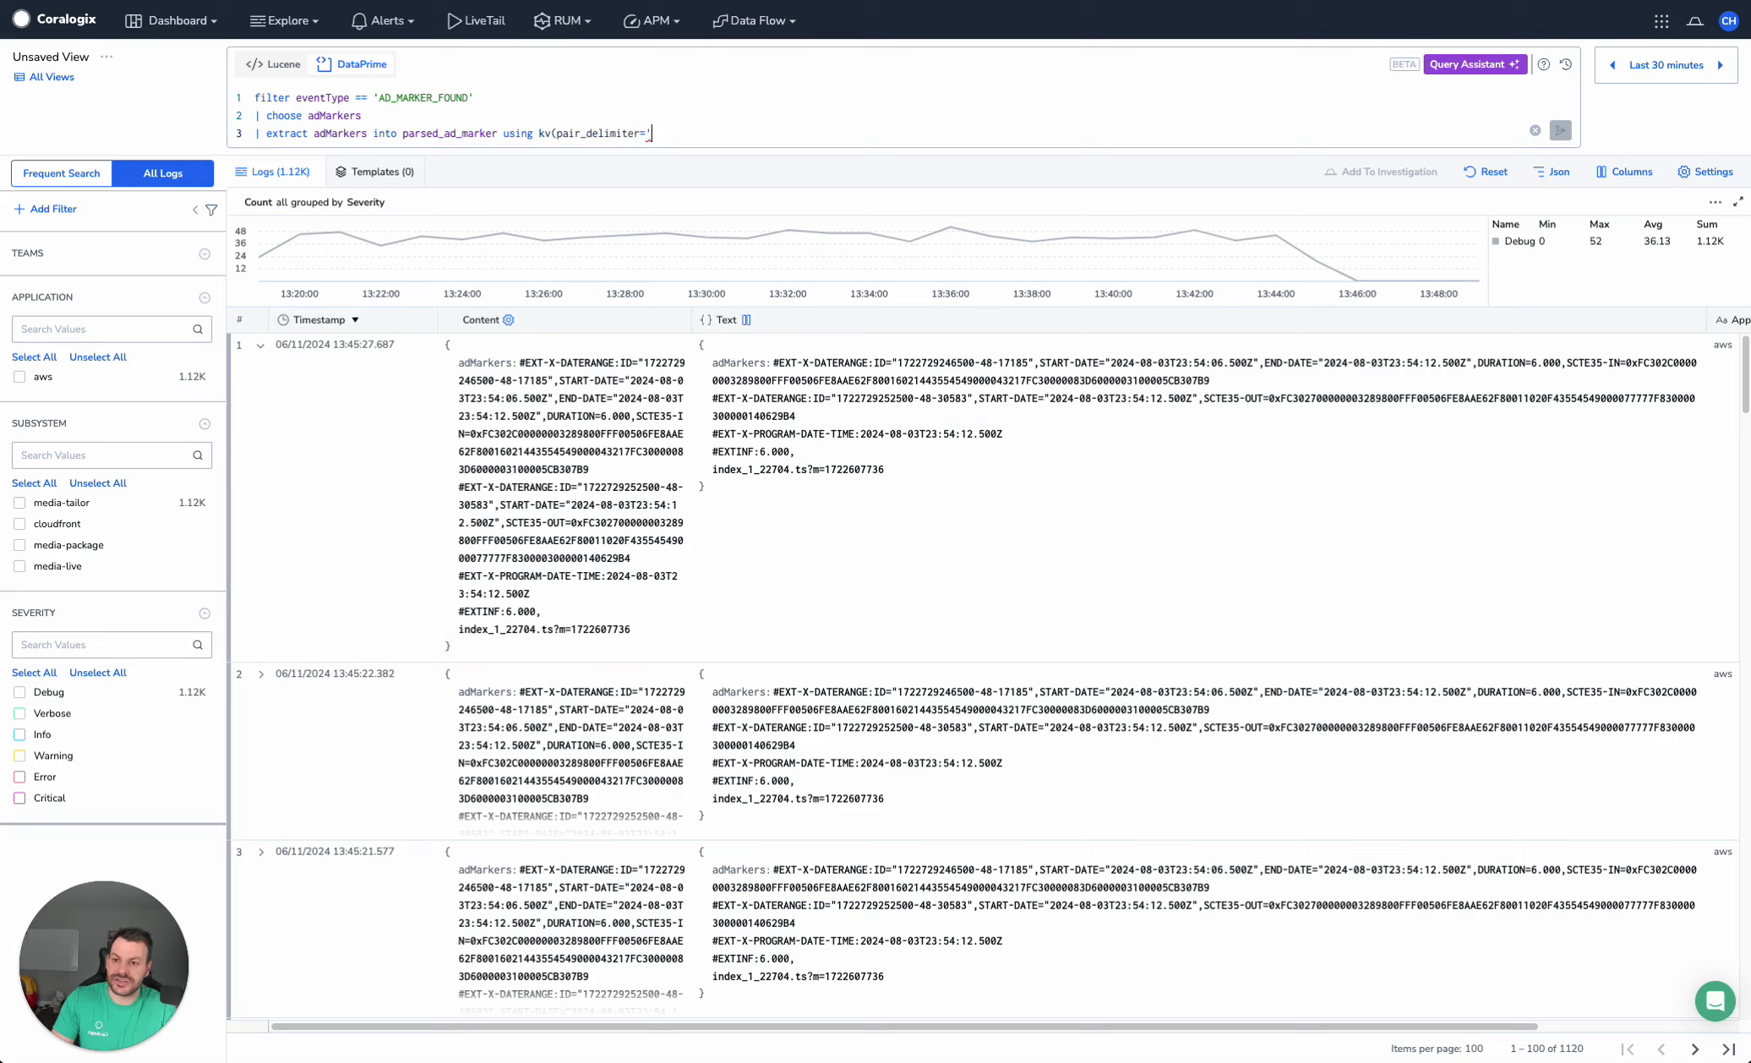
text(,')
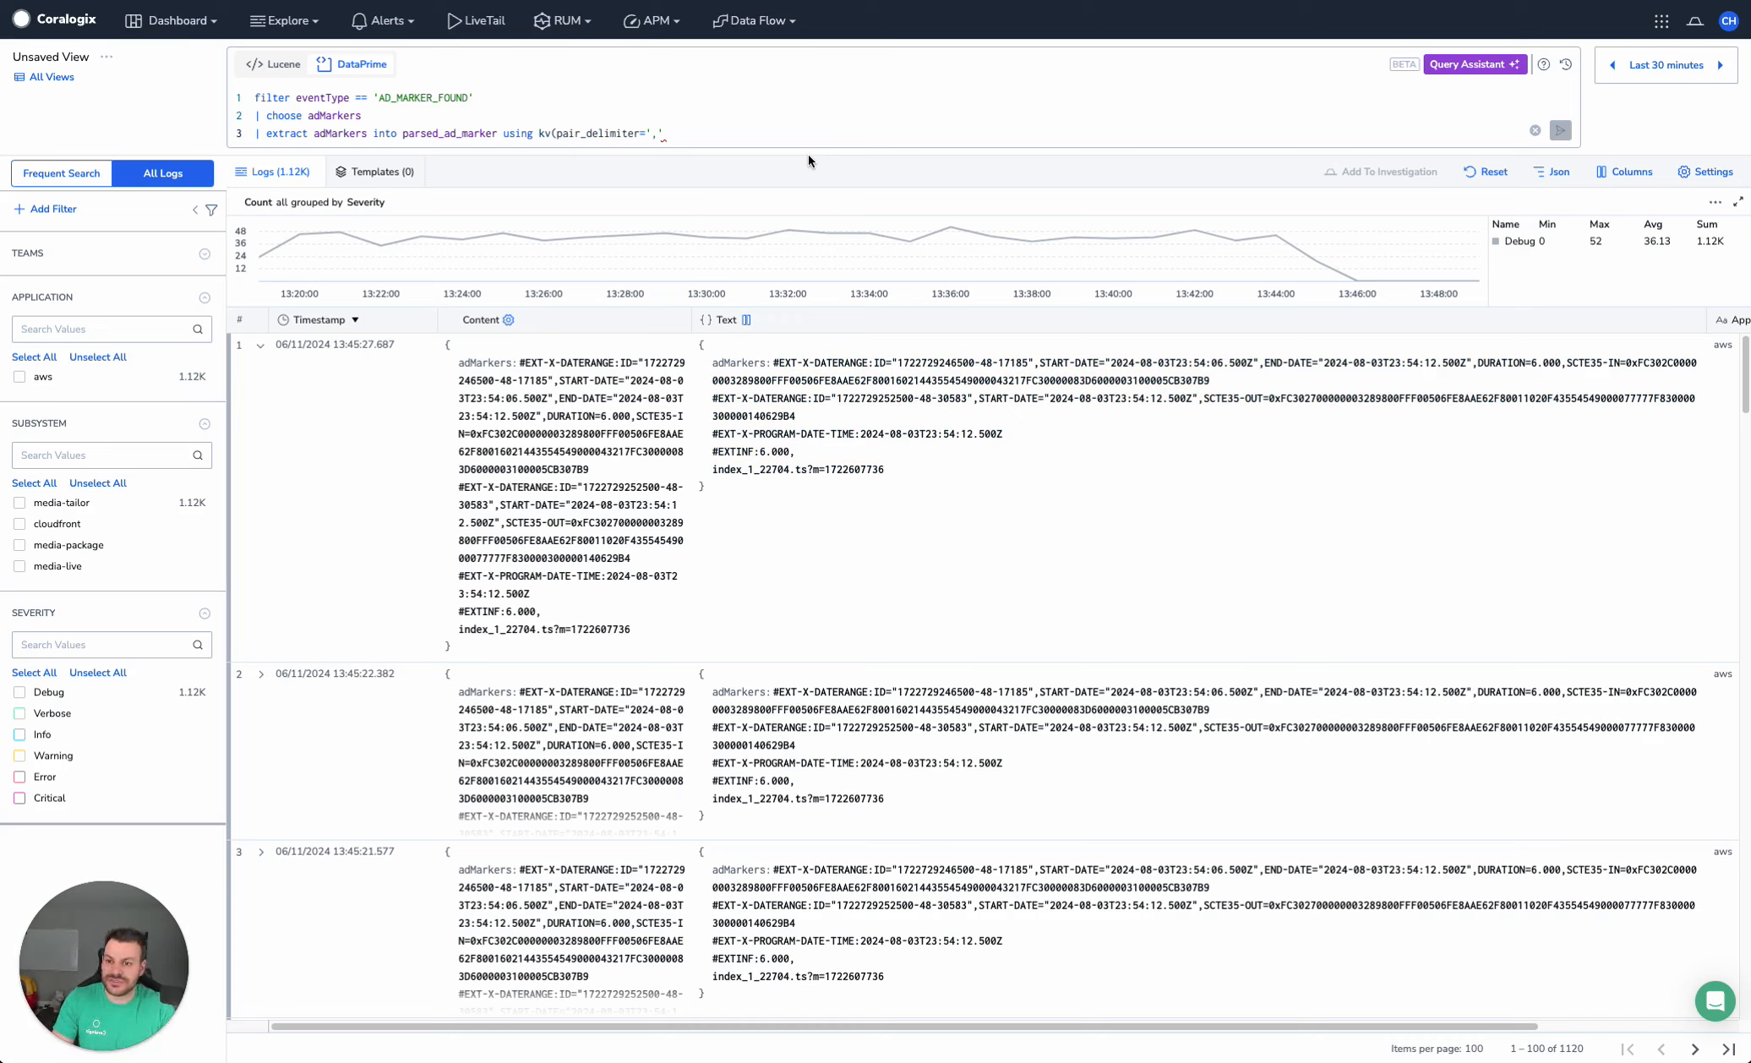
text(, key_+de)
key(BackSpace)
key(BackSpace)
key(BackSpace)
text(delimiter=';)
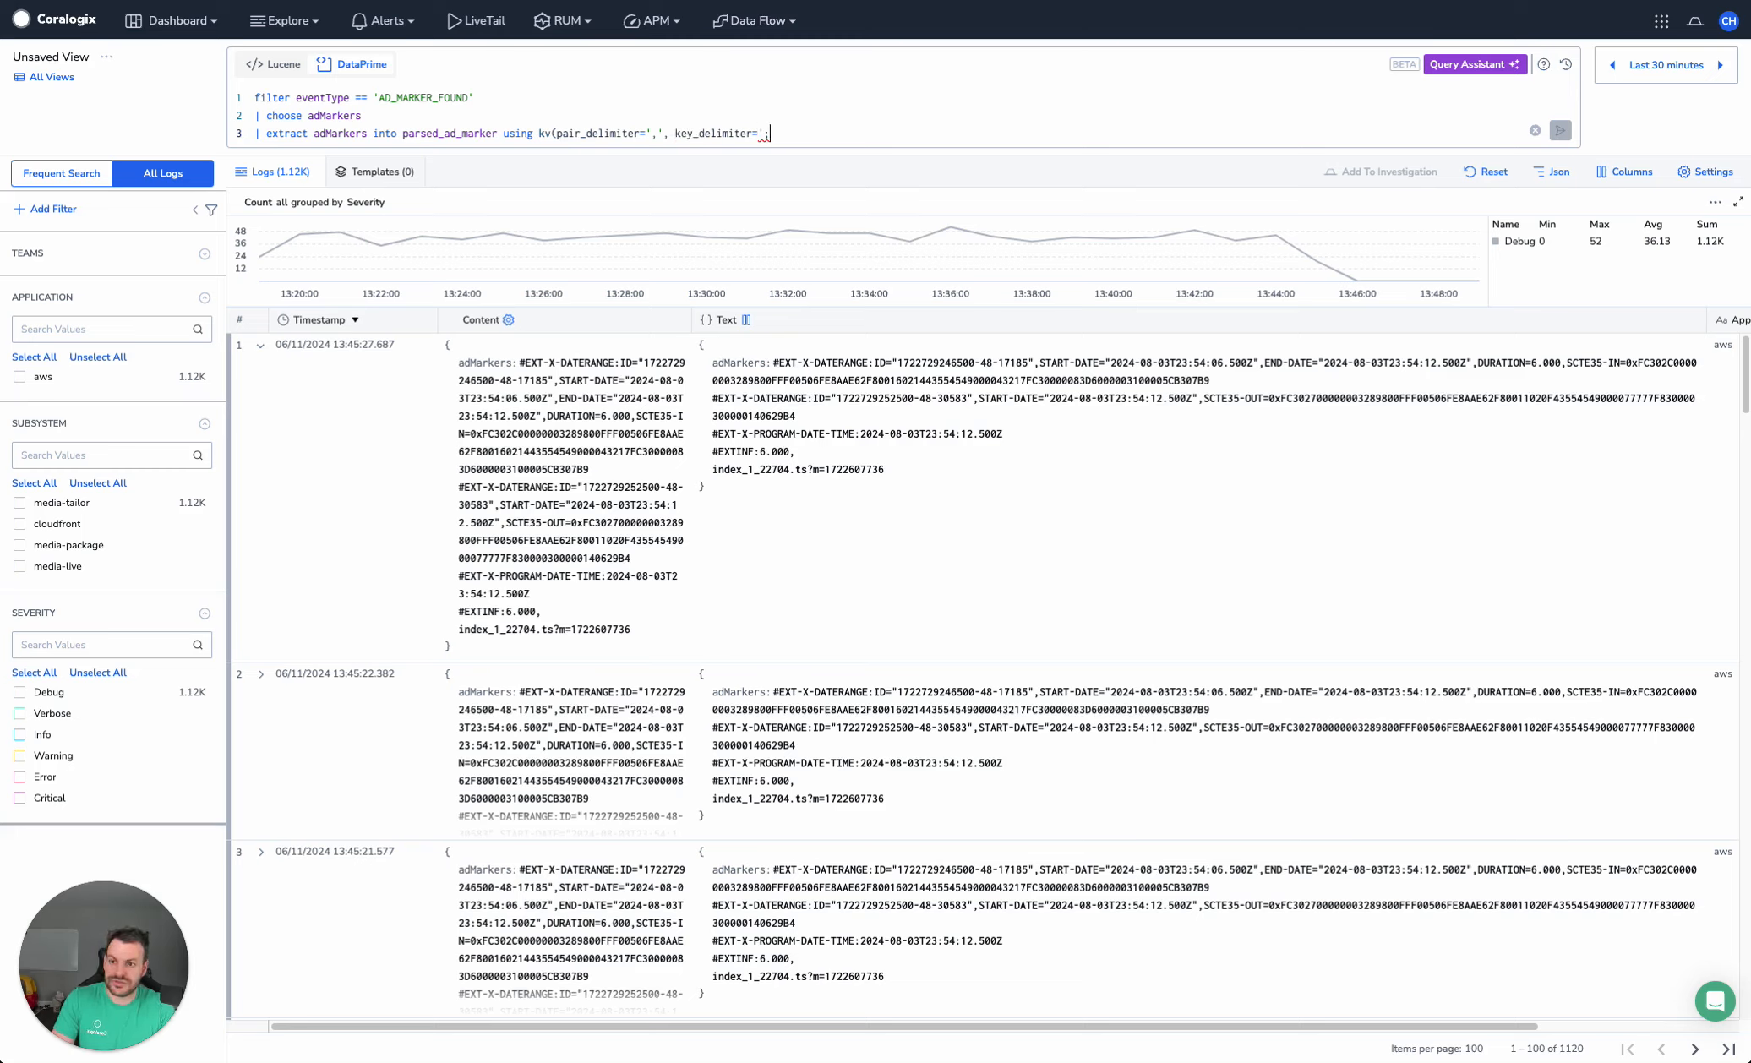
key(BackSpace)
text(='))
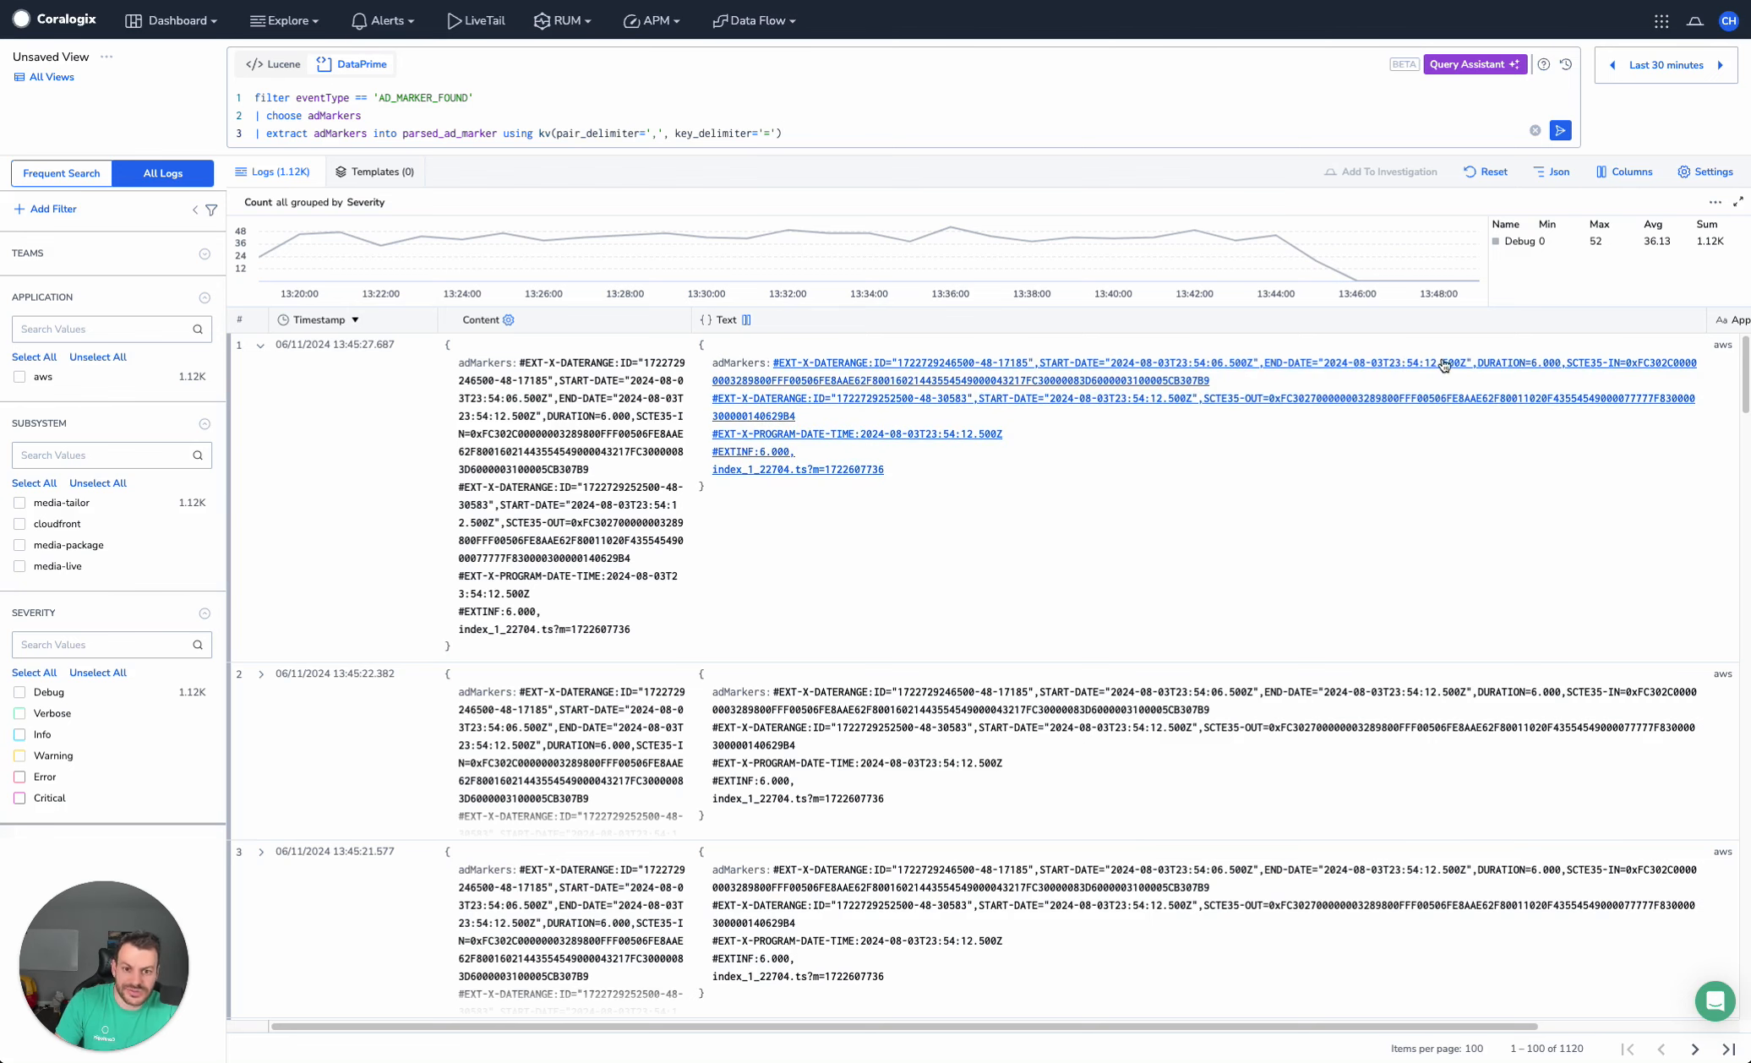
key(ctrl+Return)
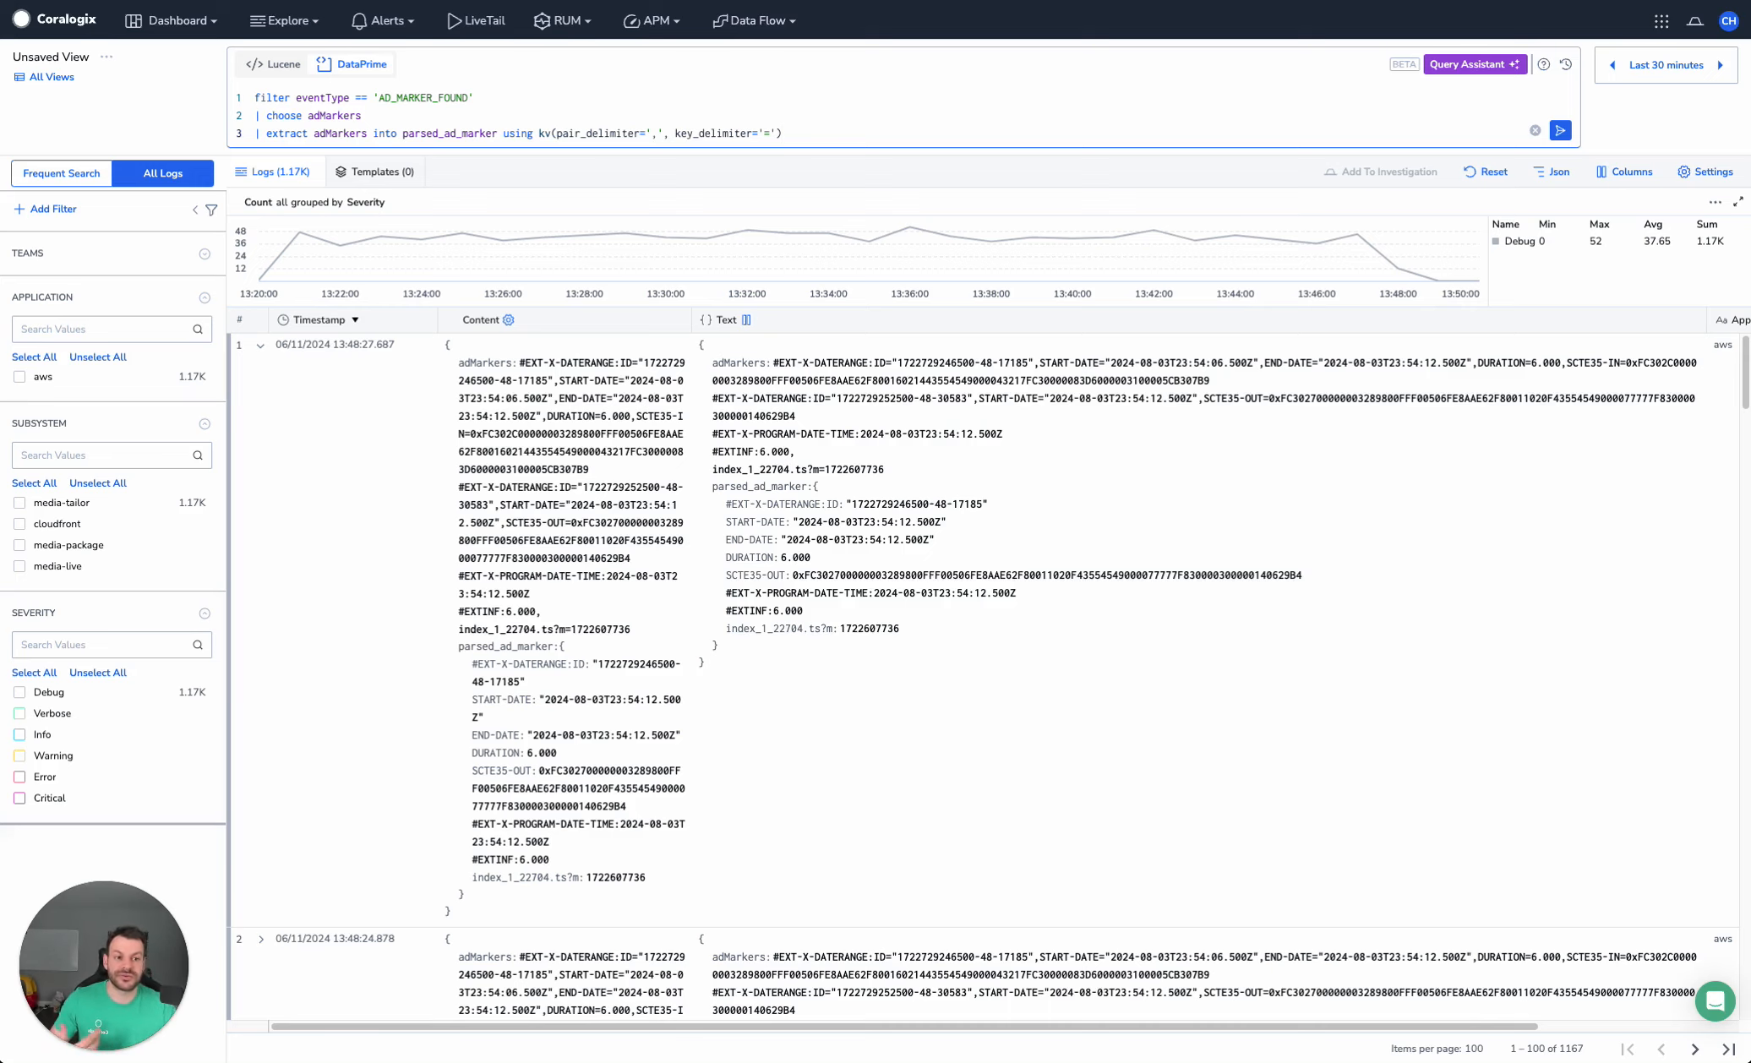
Add the line "| convert parsed_ad_marker.DURATION:num" to make the duration numeric, and run the query
key(Return)
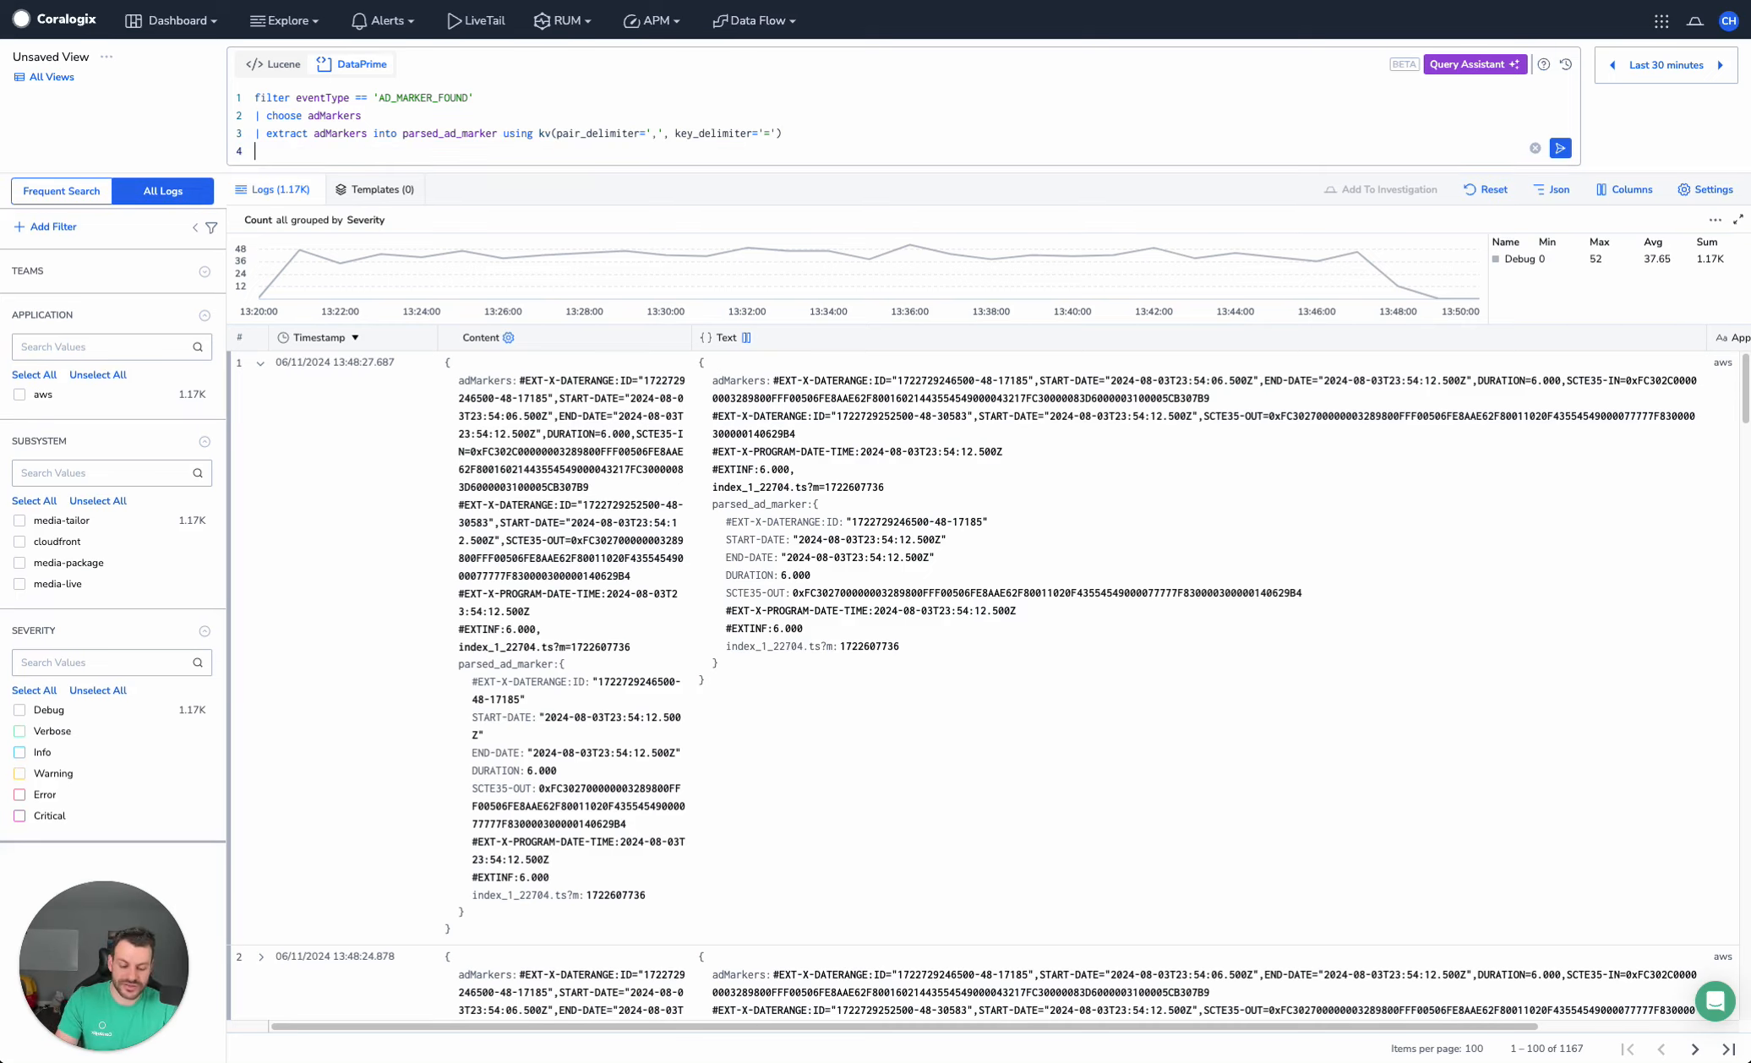
text(| conve)
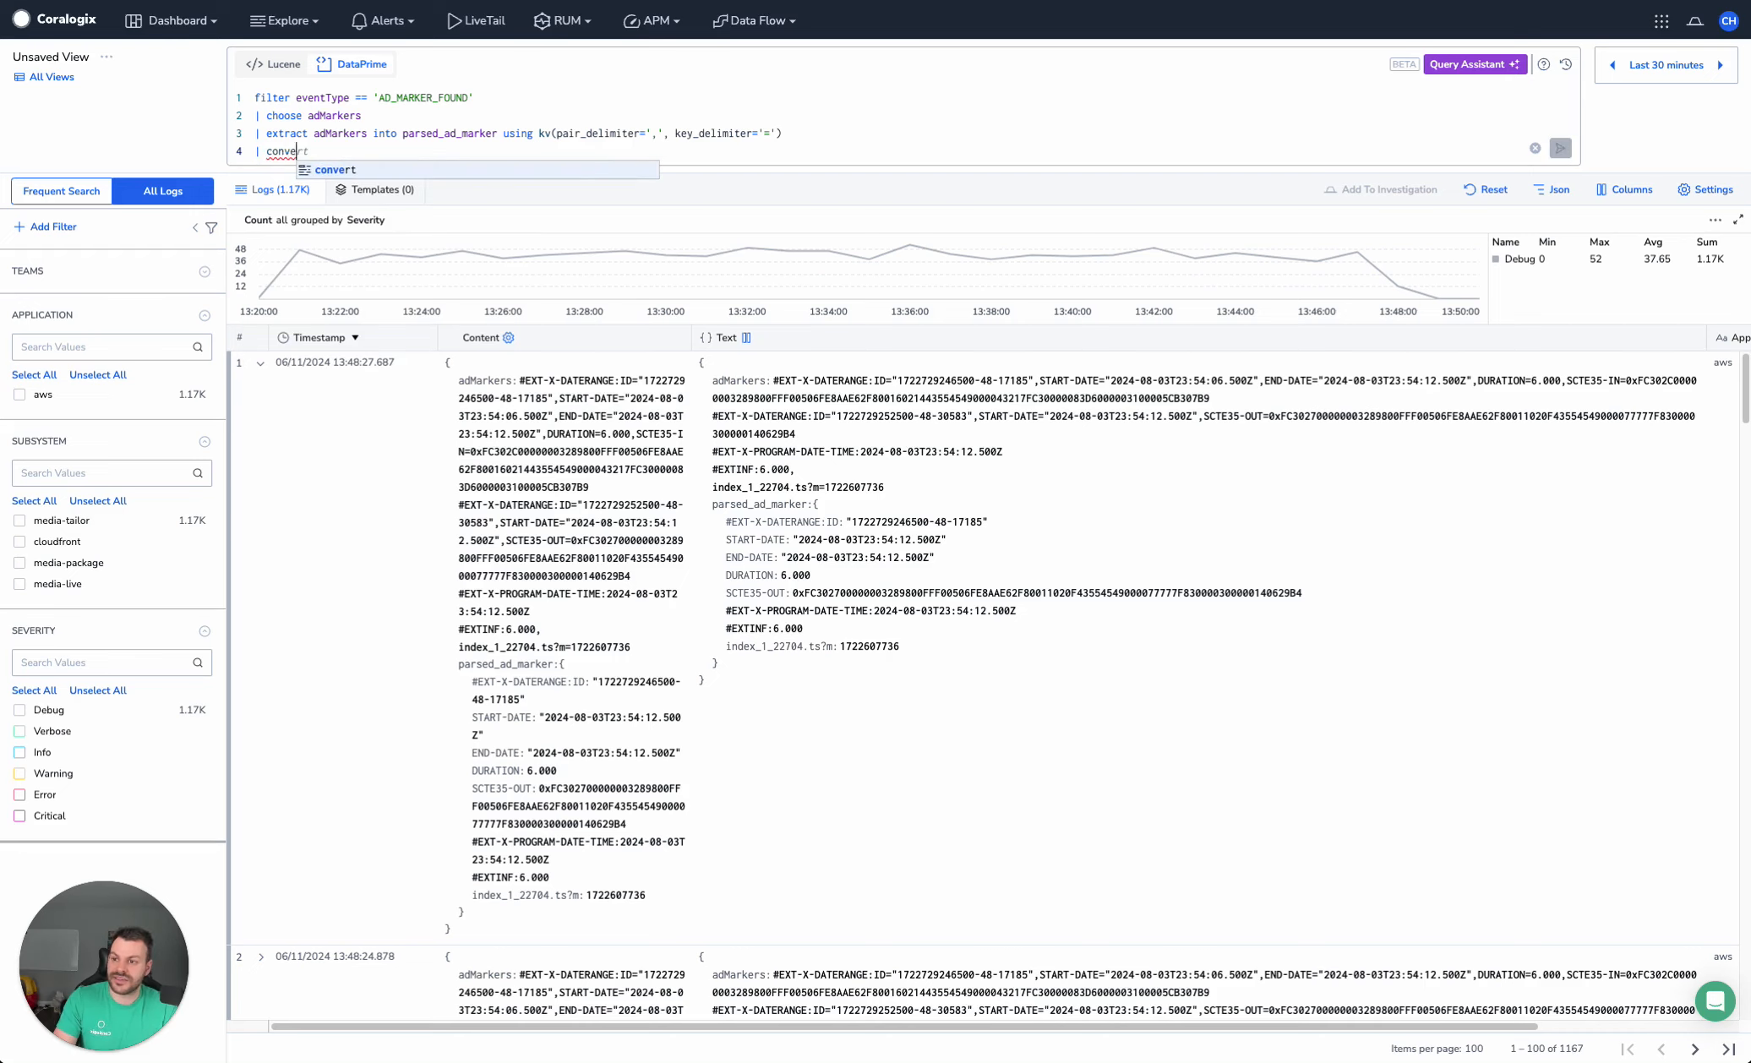
text(rt pa)
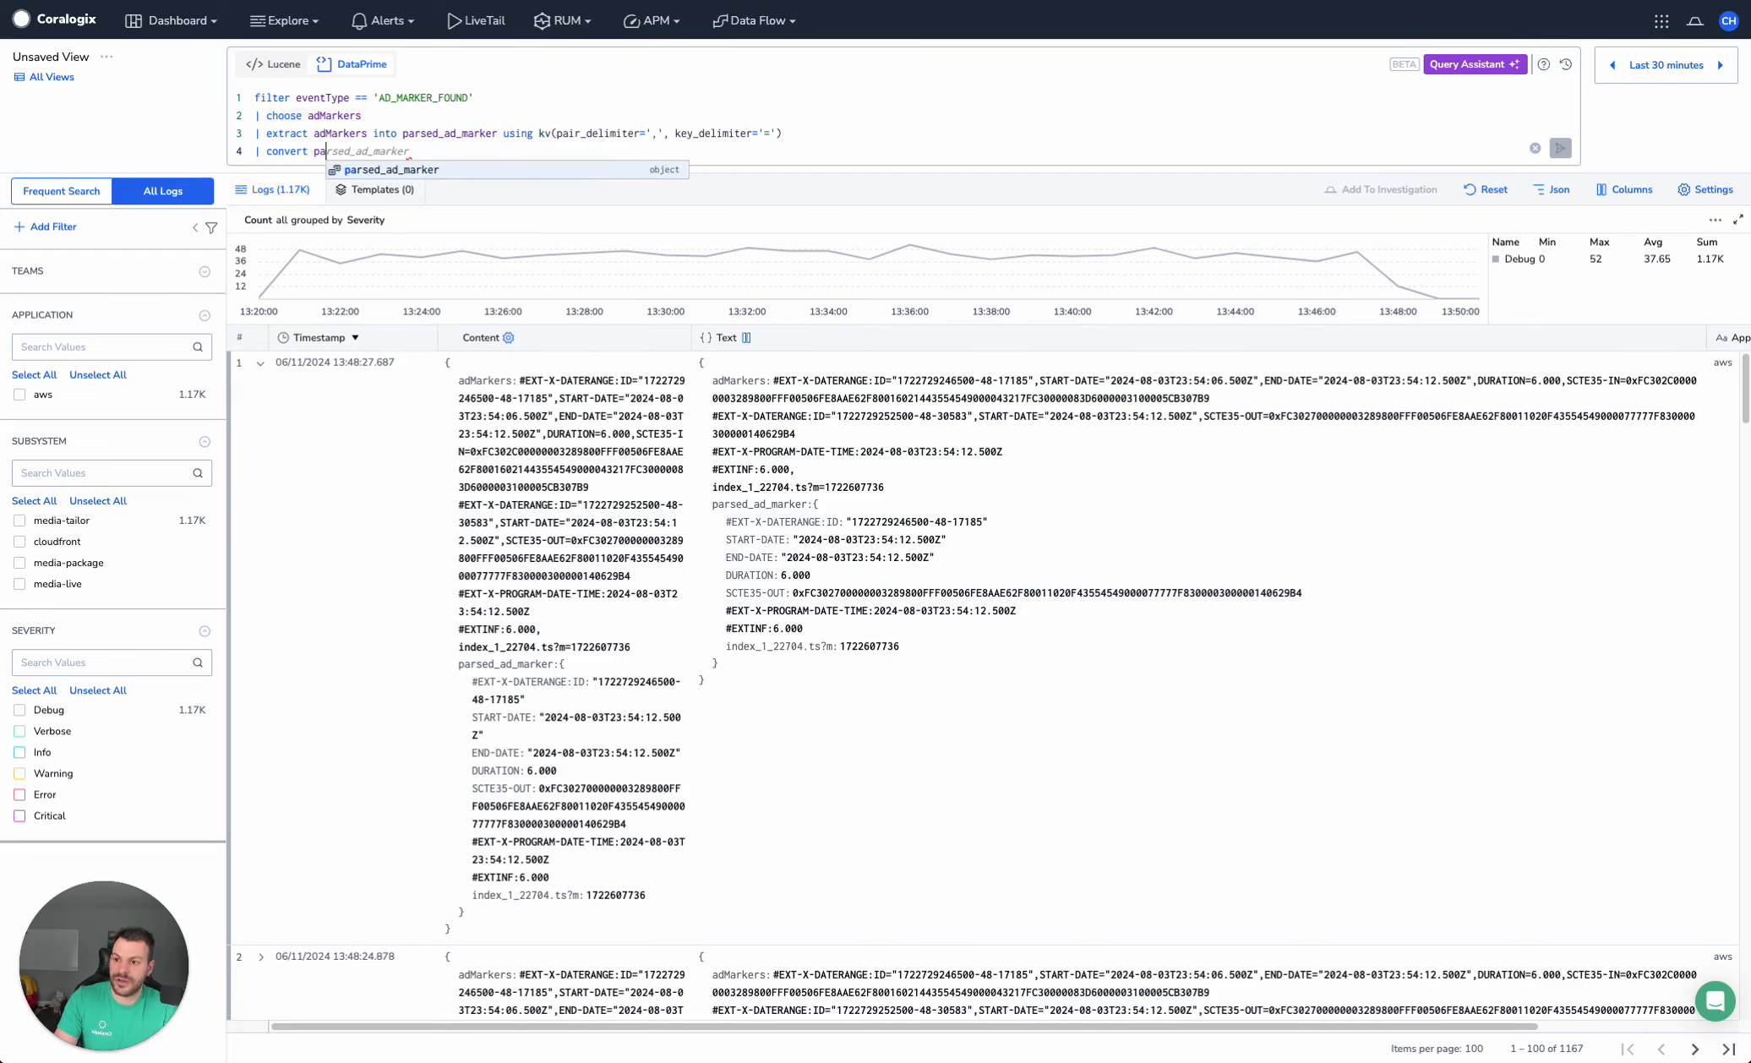
text(rsed_ad_marker)
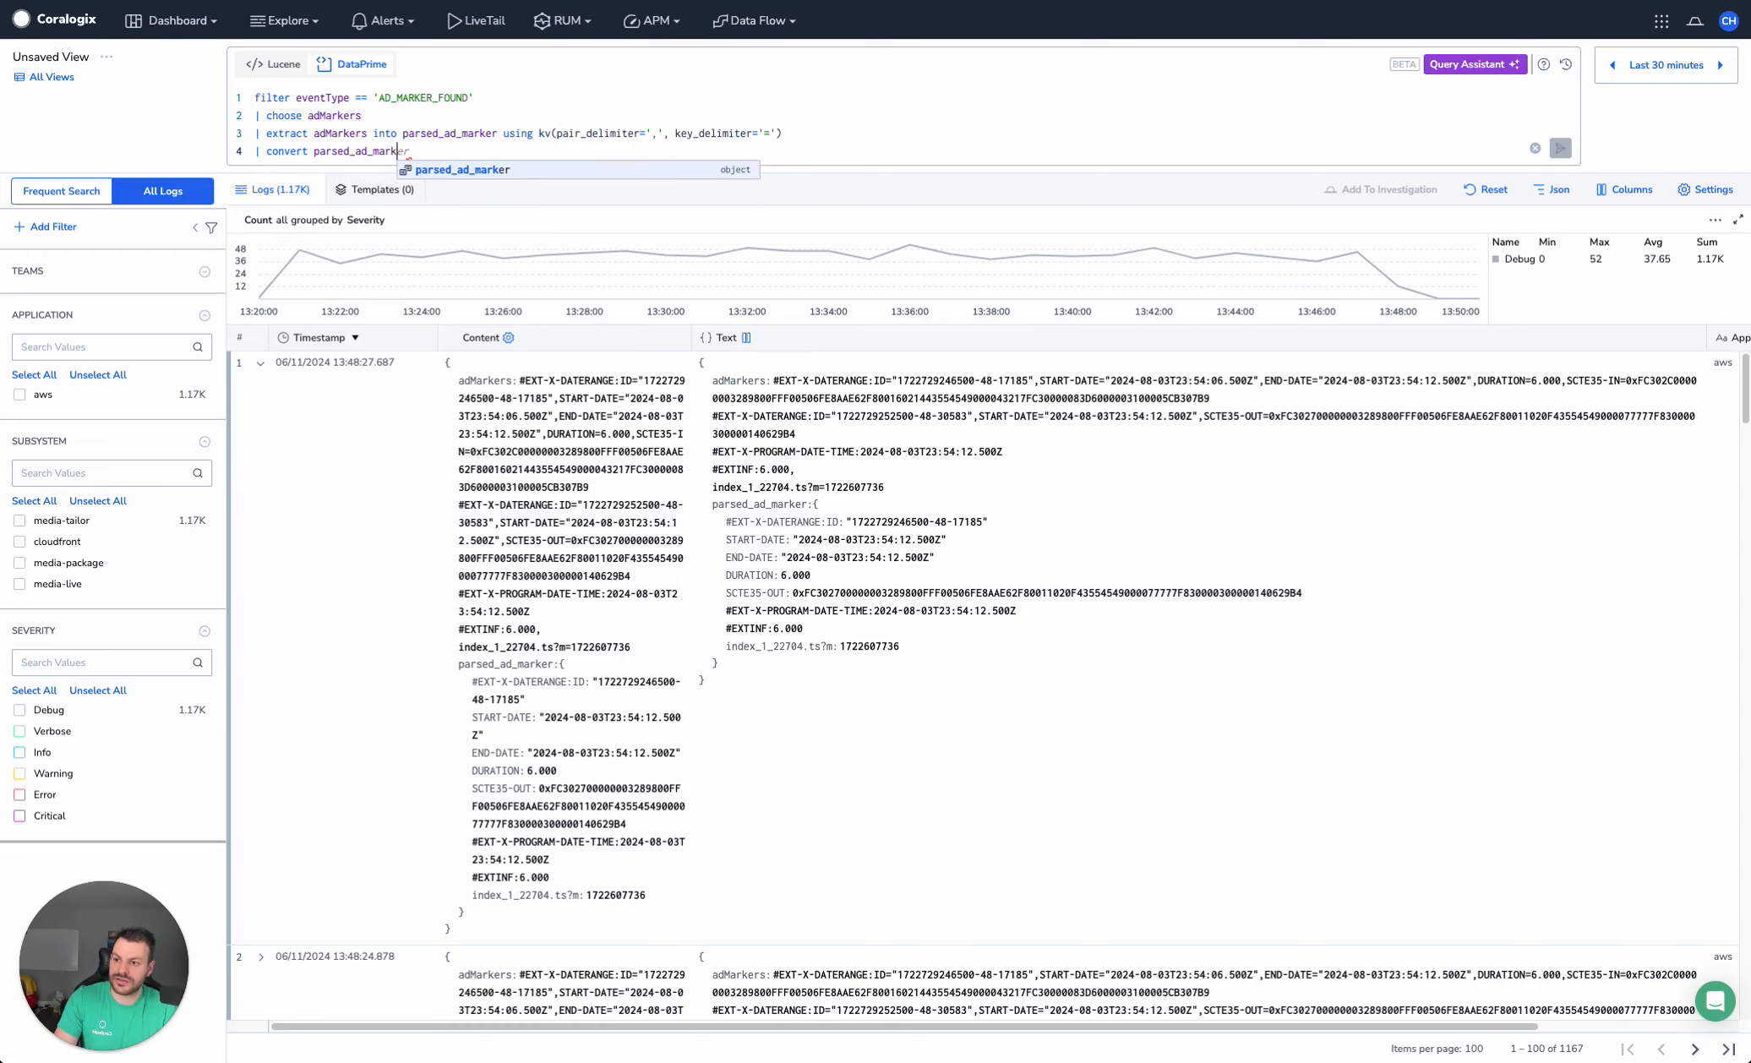
text(.DUR)
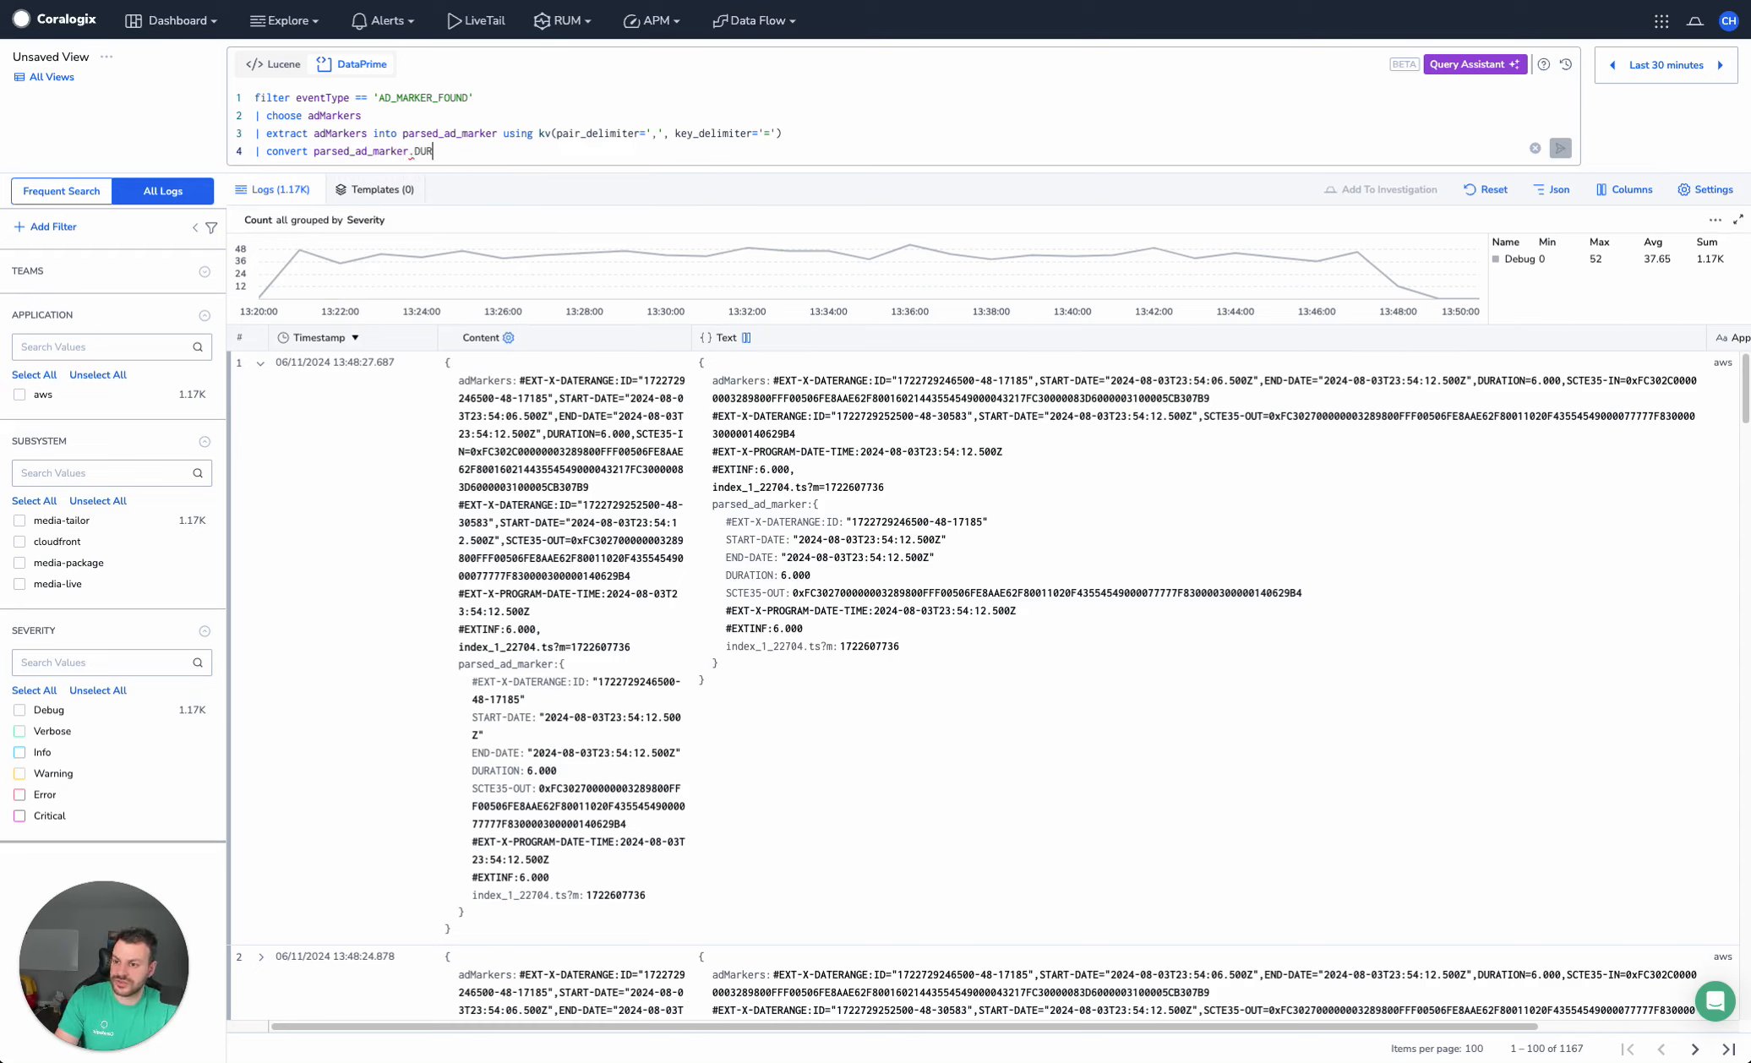
text(ATION:num)
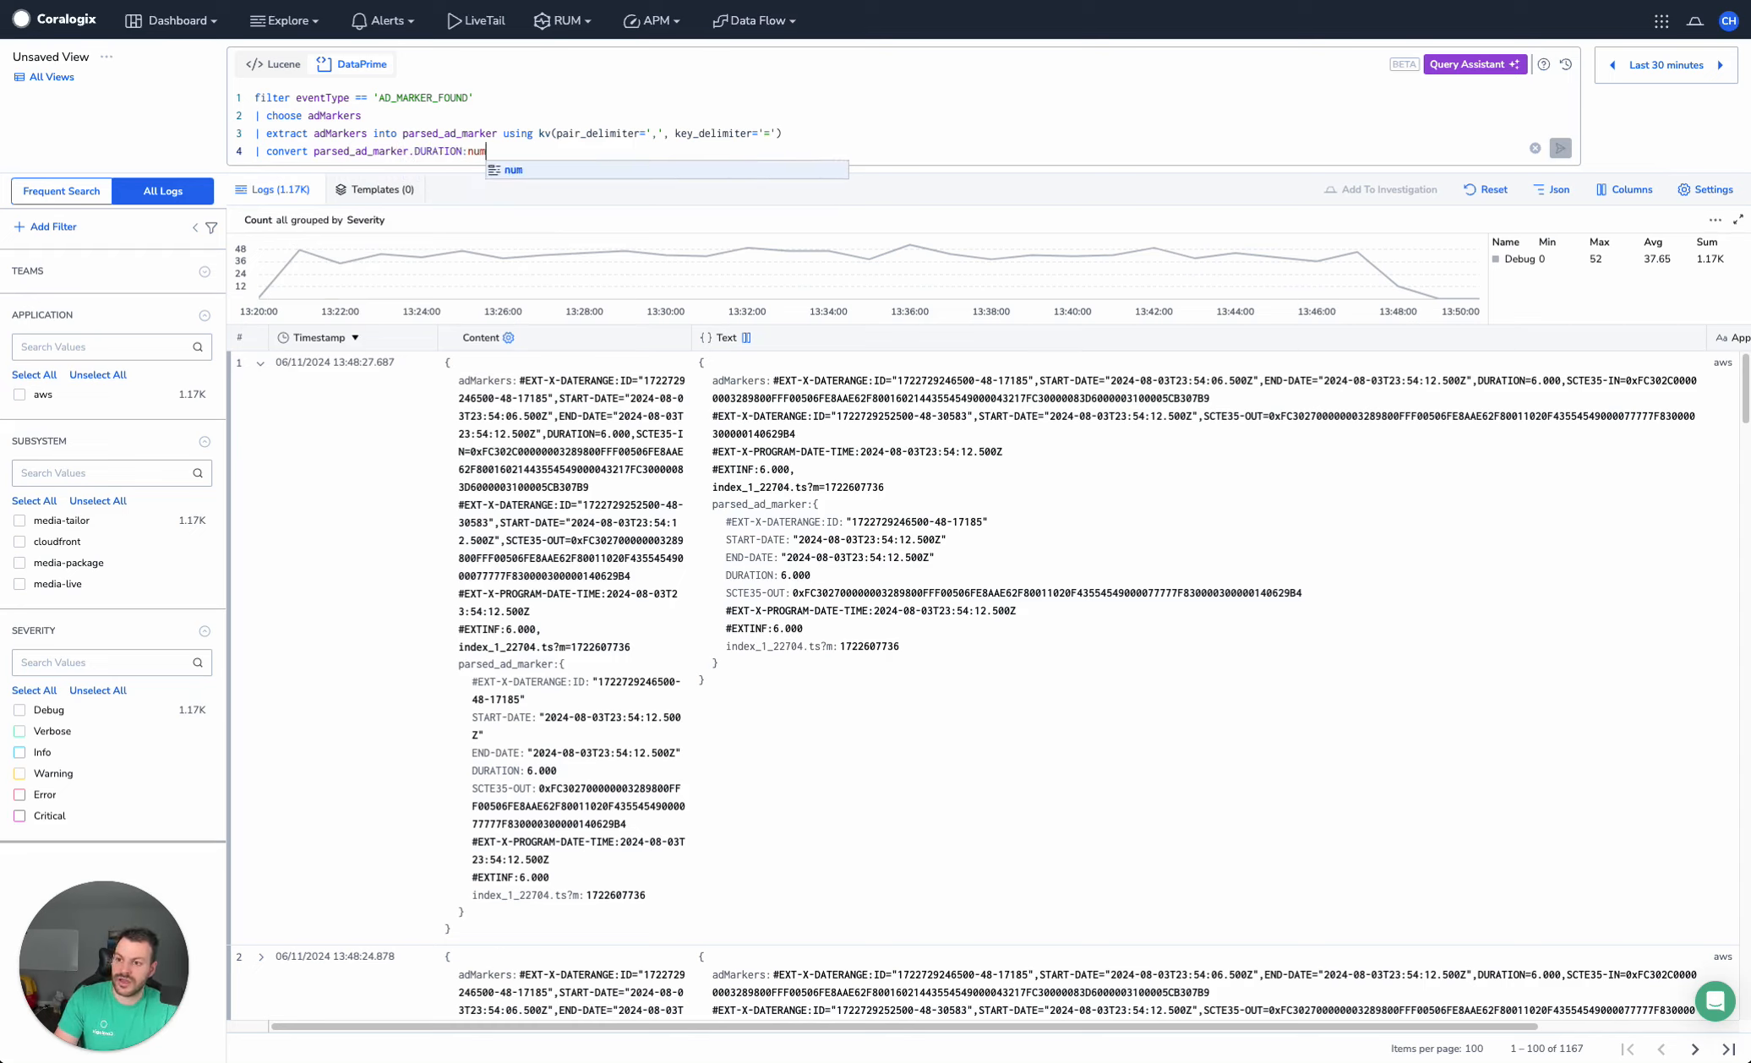
key(ctrl+Return)
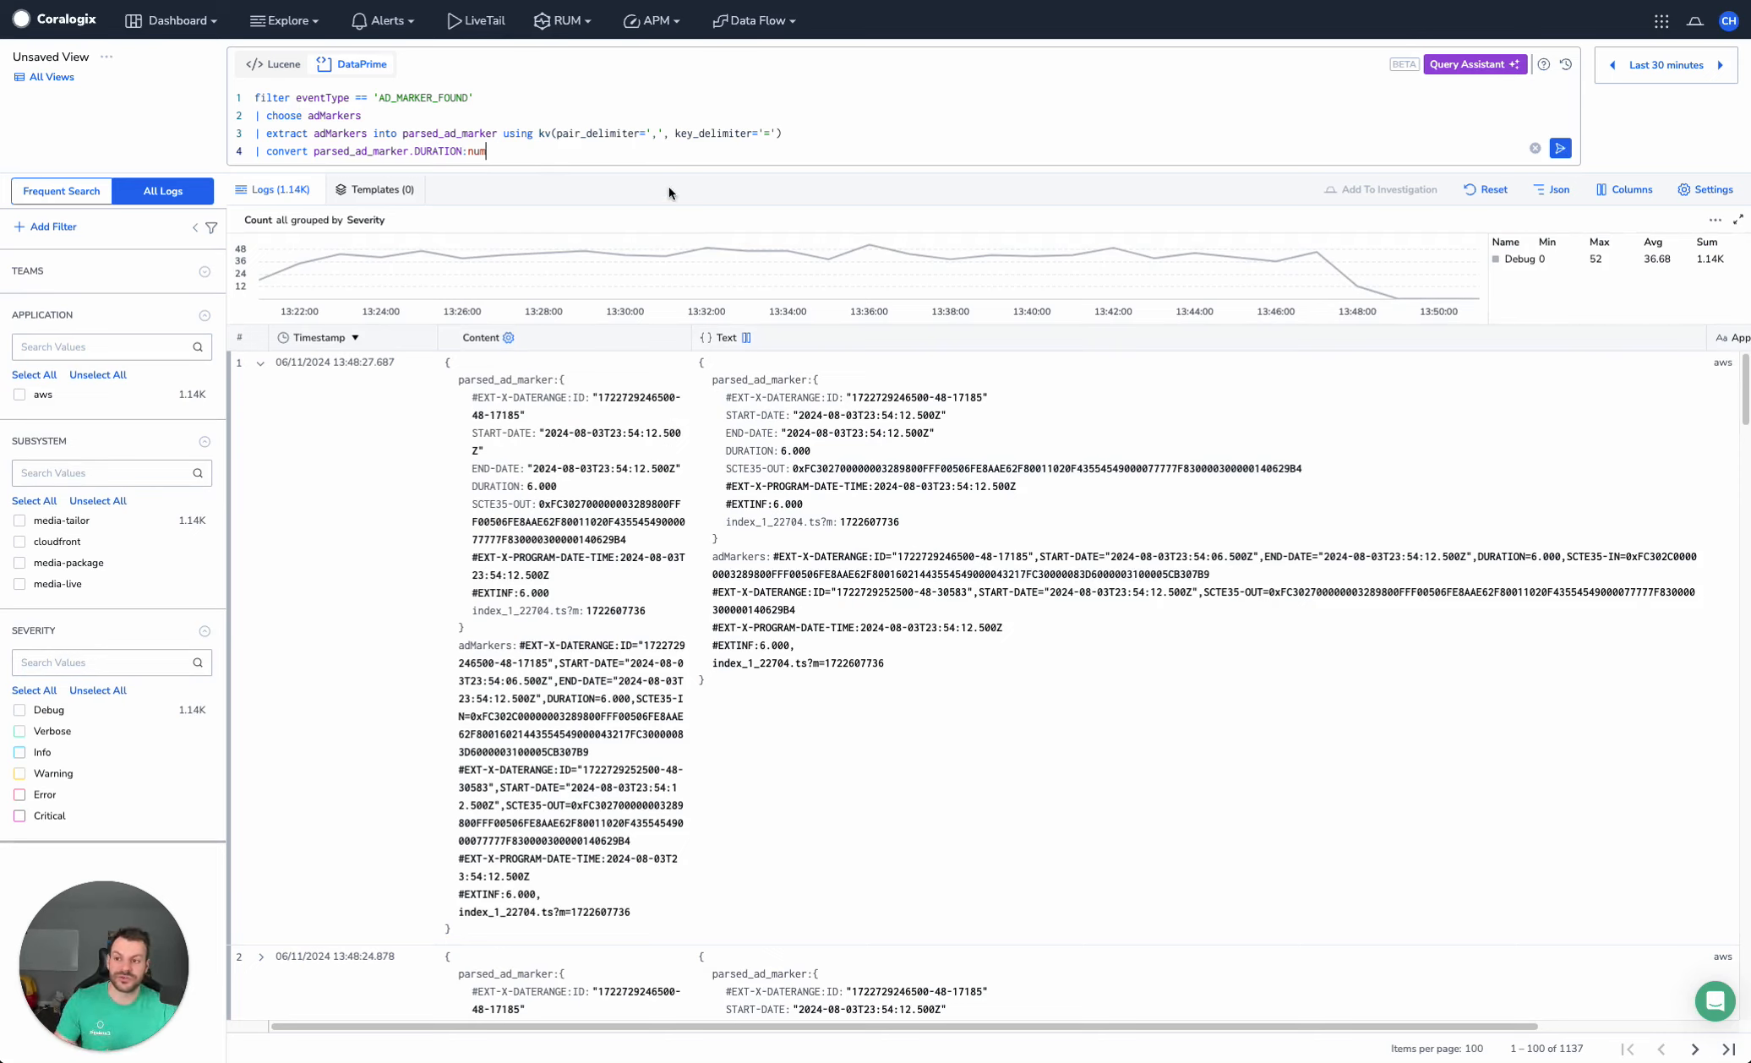
Add the line "| agg avg(parsed_ad_marker.DURATION)" to average the ad duration, and run the query
click(680, 147)
key(Return)
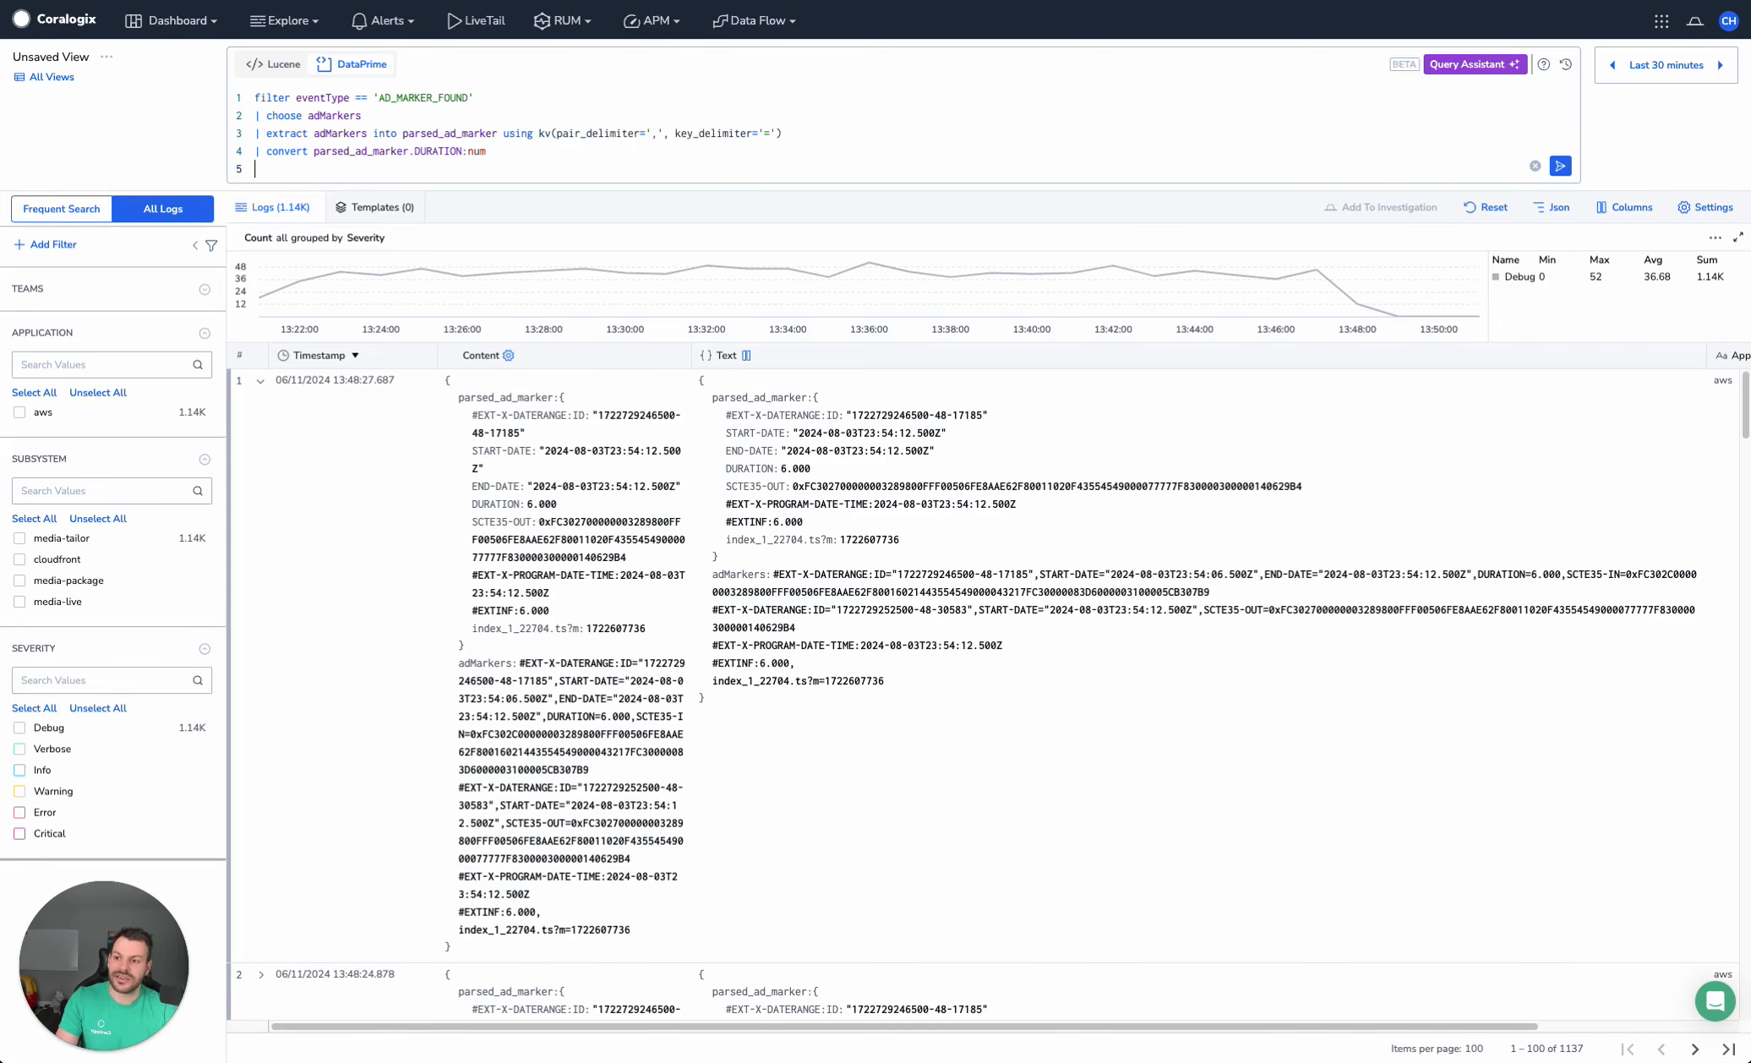
text(| )
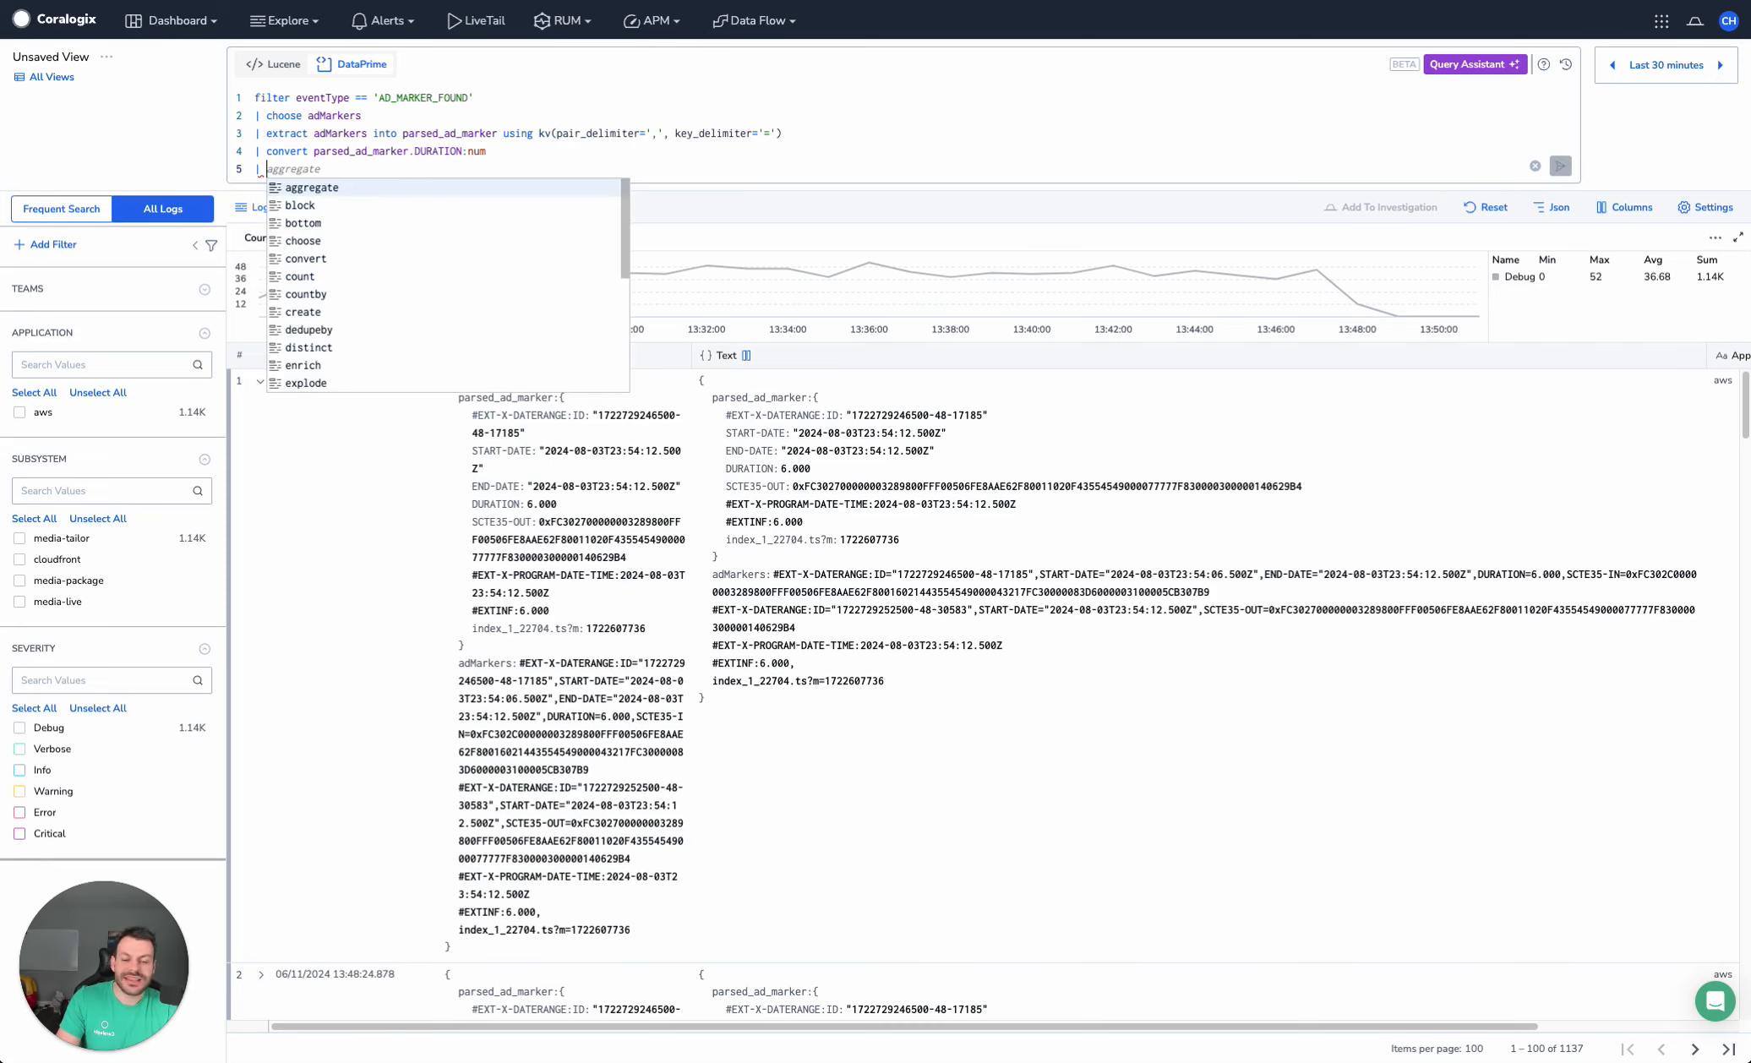
text(agg avg)
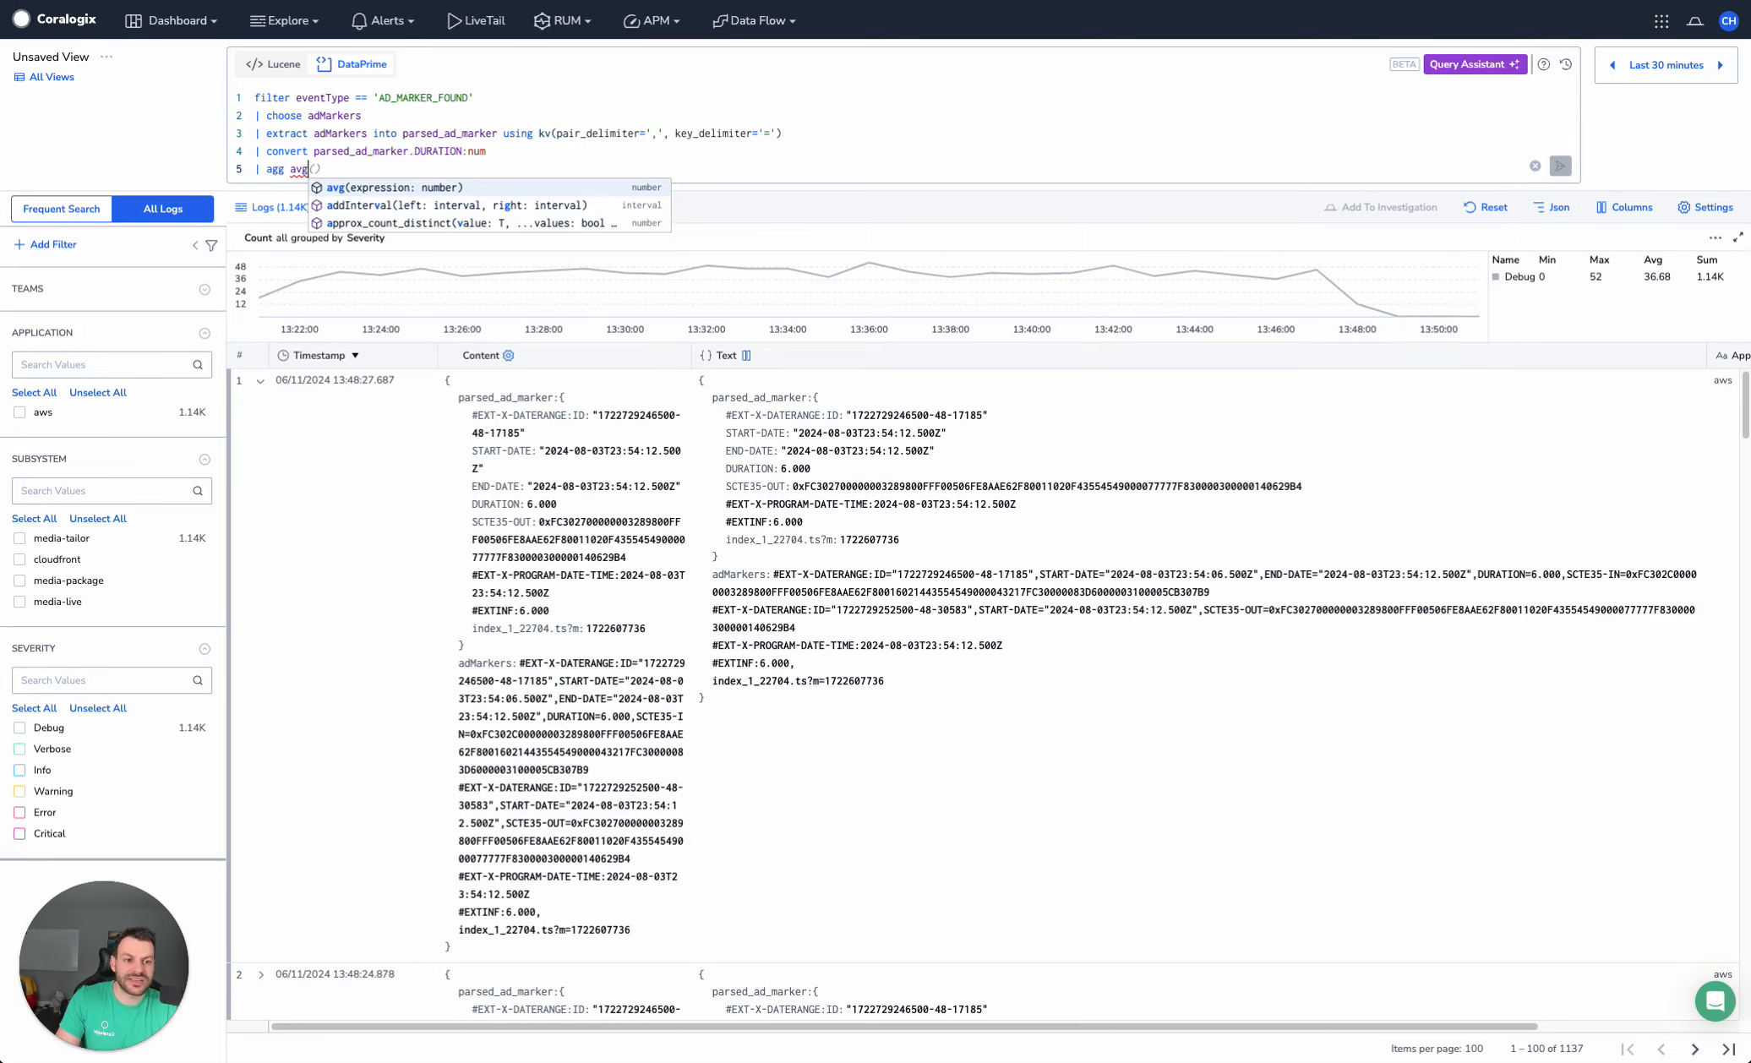
text((parsed_)
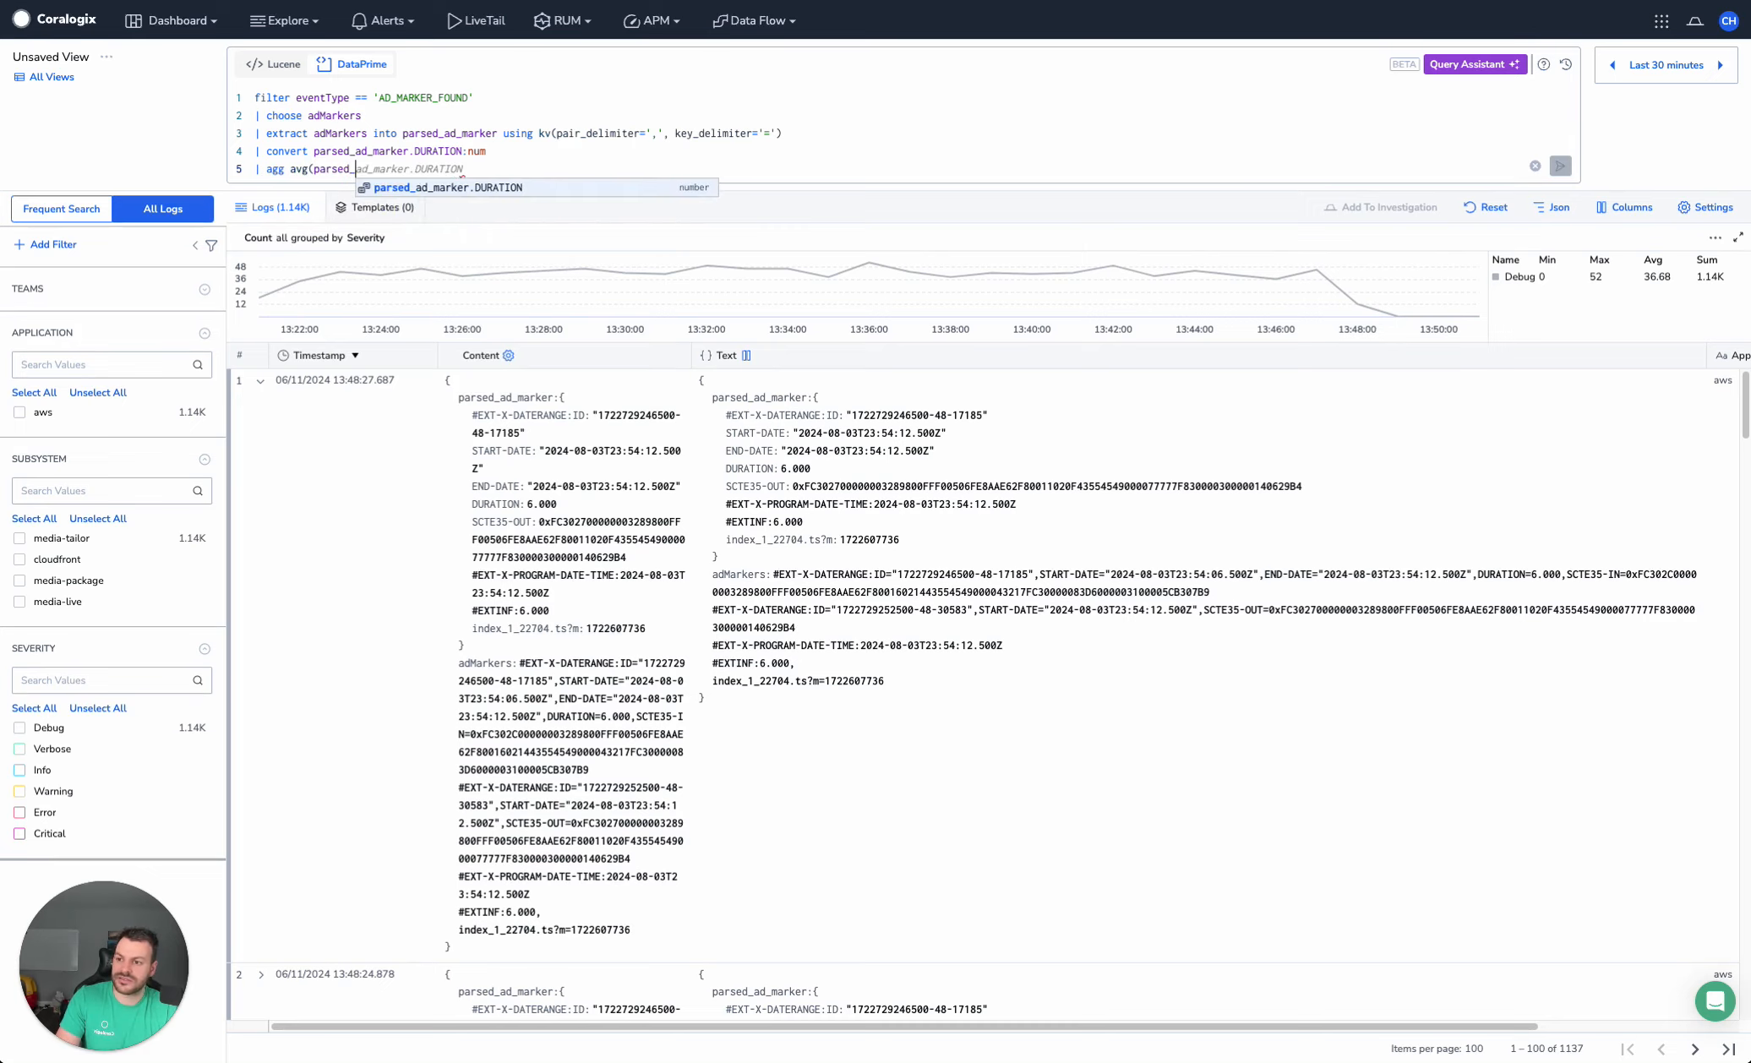
text(ad_marker.DURA)
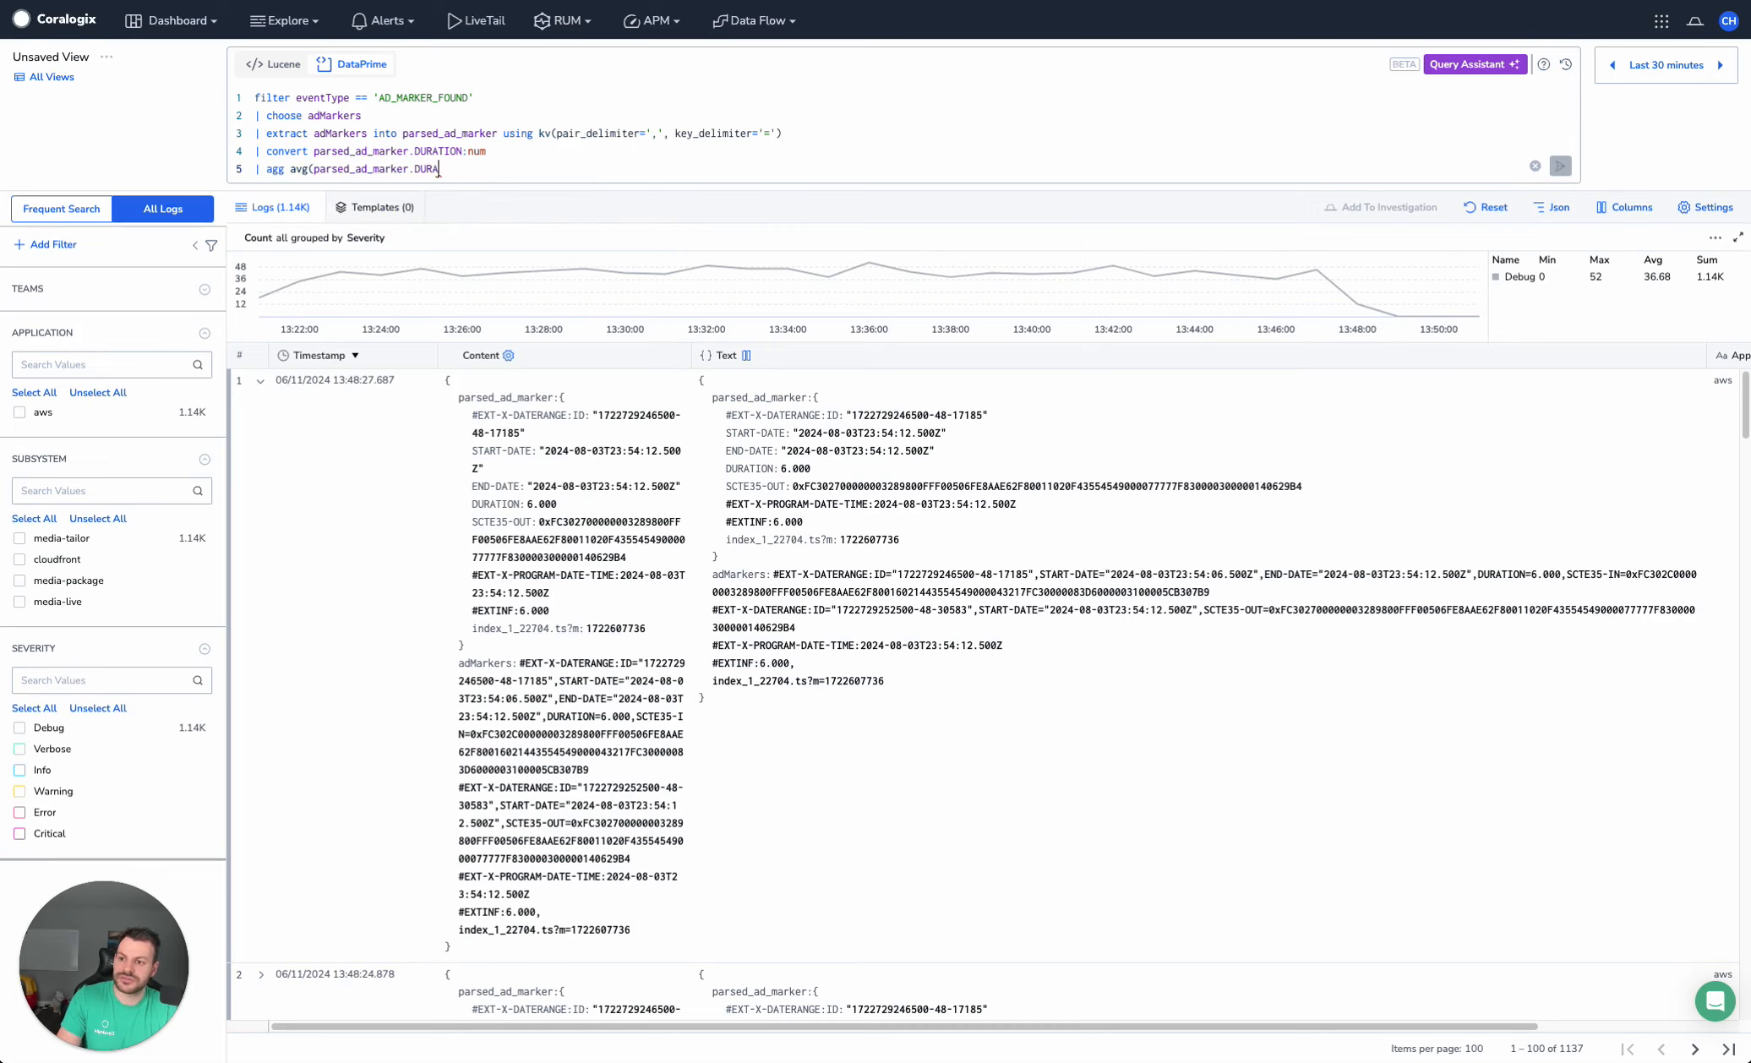
text(TION))
key(ctrl+Return)
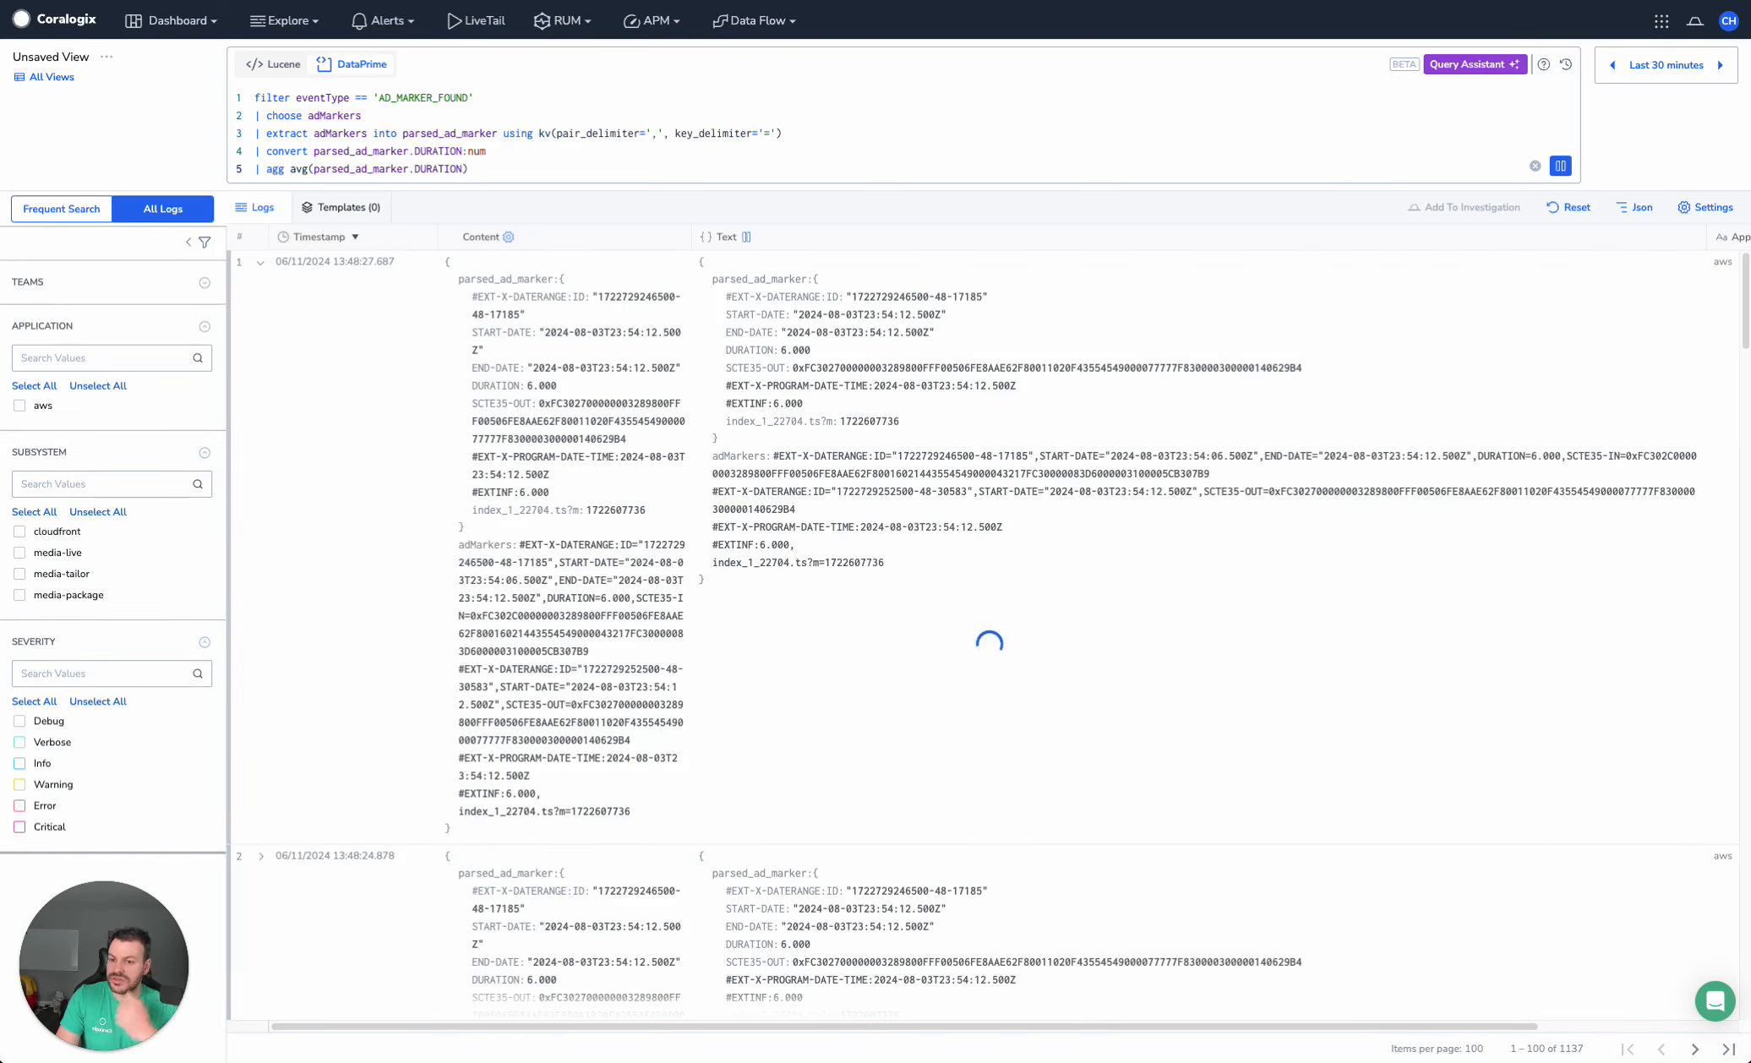